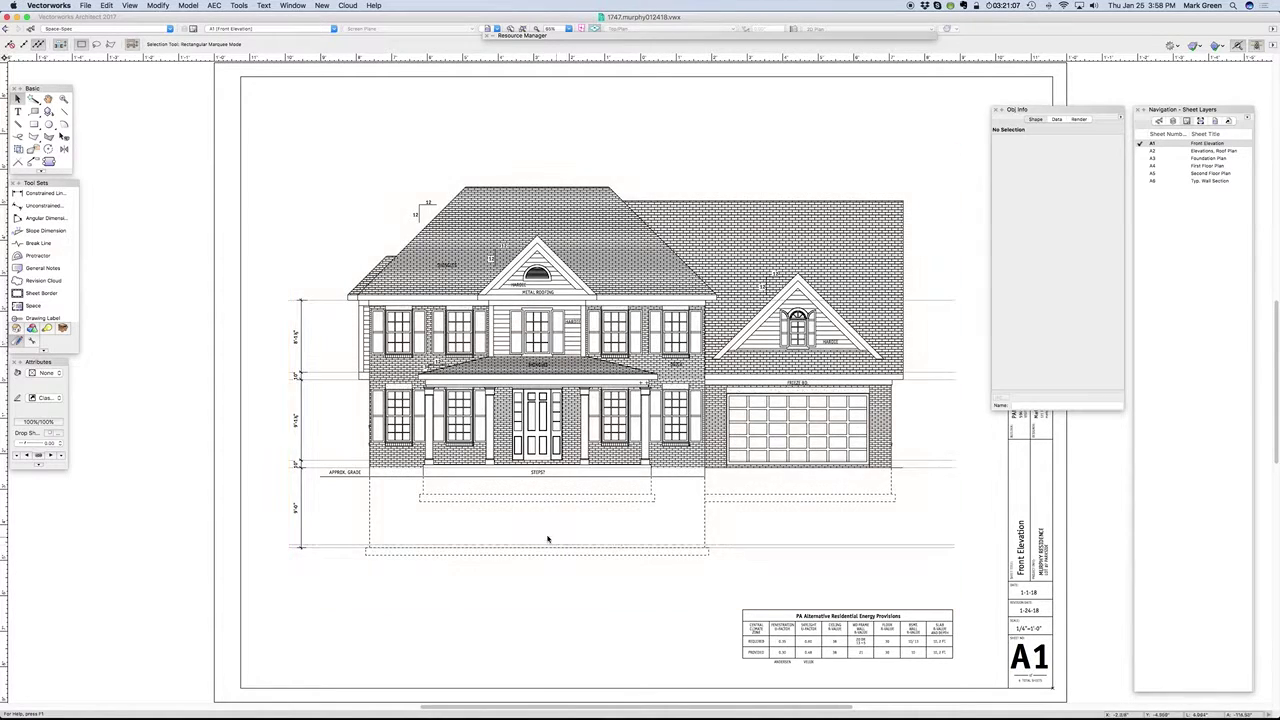
Step: Open the Elevations, Roof Plan sheet A2 and examine the notes on the rear elevation
{"action": "scroll", "coordinate": [544, 533], "scroll_direction": "up", "scroll_amount": 2}
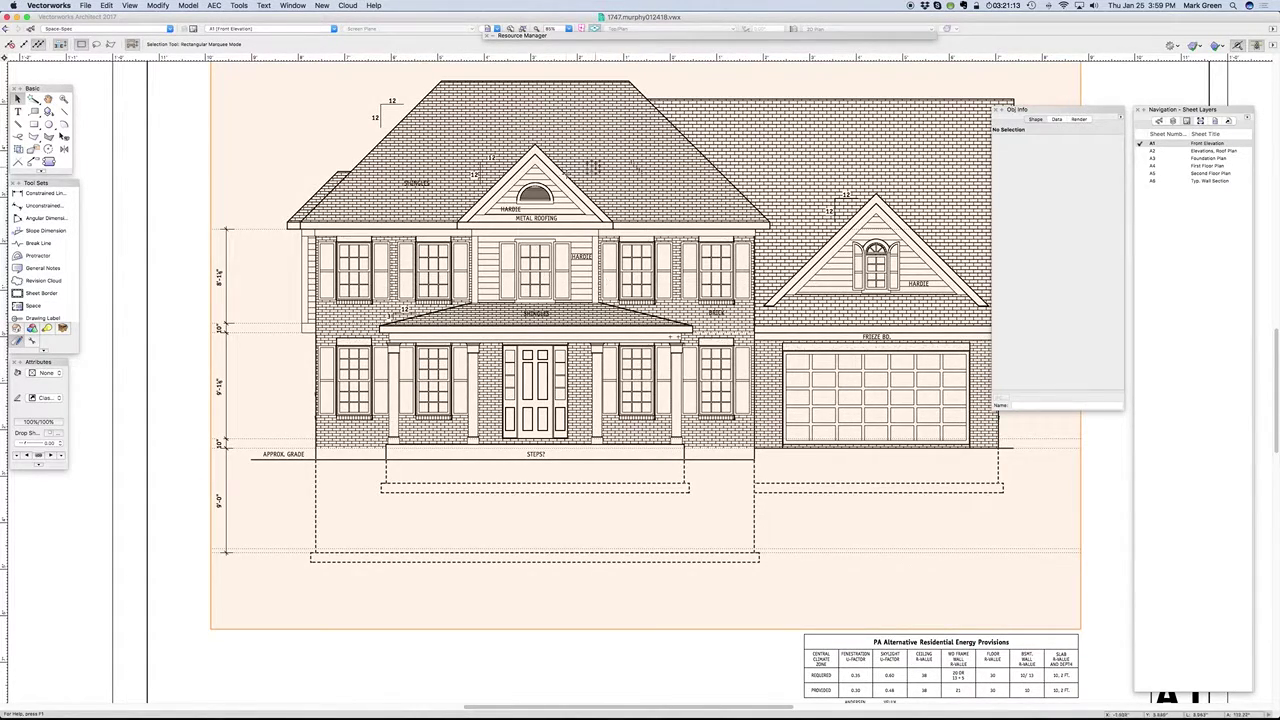
{"action": "left_click", "coordinate": [1139, 151]}
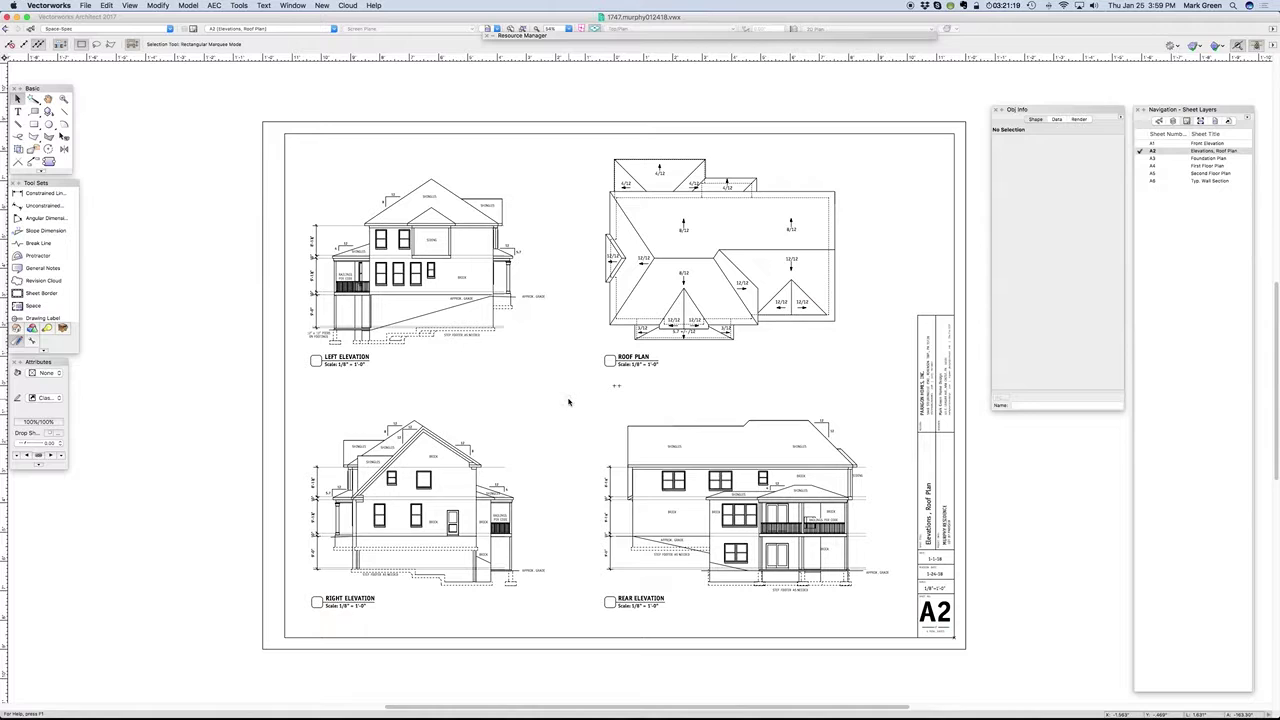
{"action": "scroll", "coordinate": [714, 585], "scroll_direction": "up", "scroll_amount": 4}
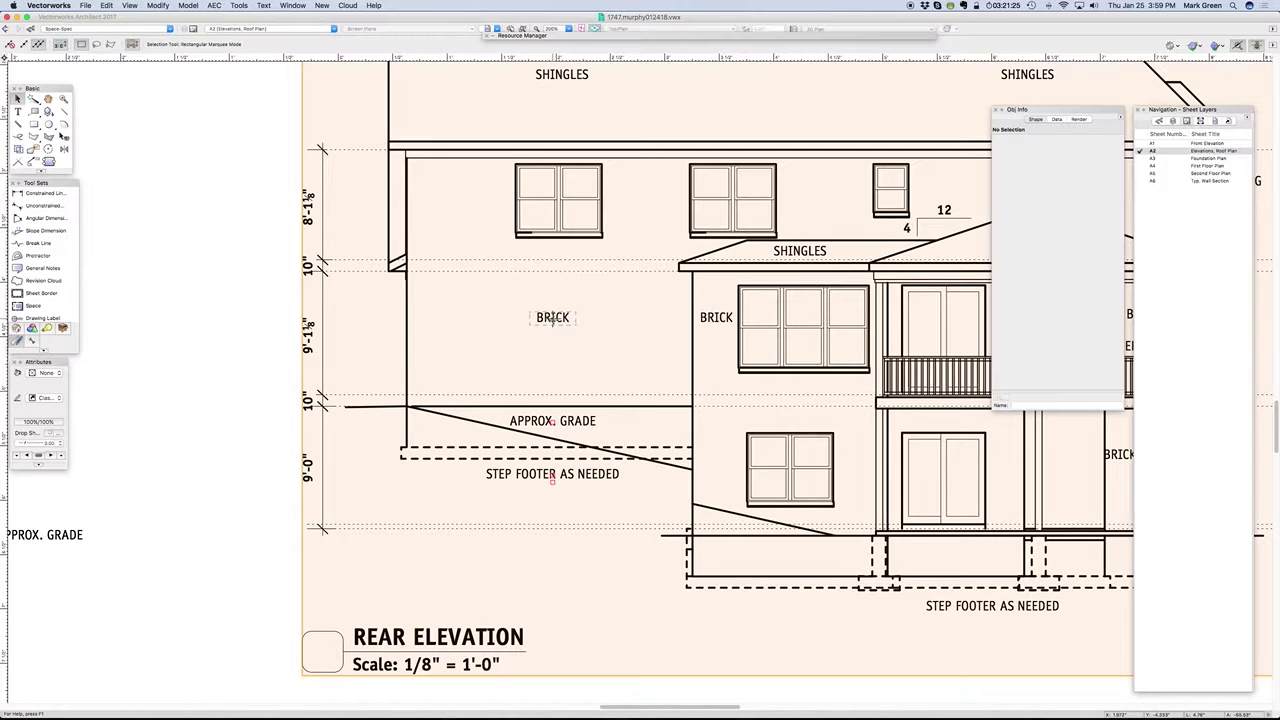
{"action": "scroll", "coordinate": [284, 388], "scroll_direction": "down", "scroll_amount": 3}
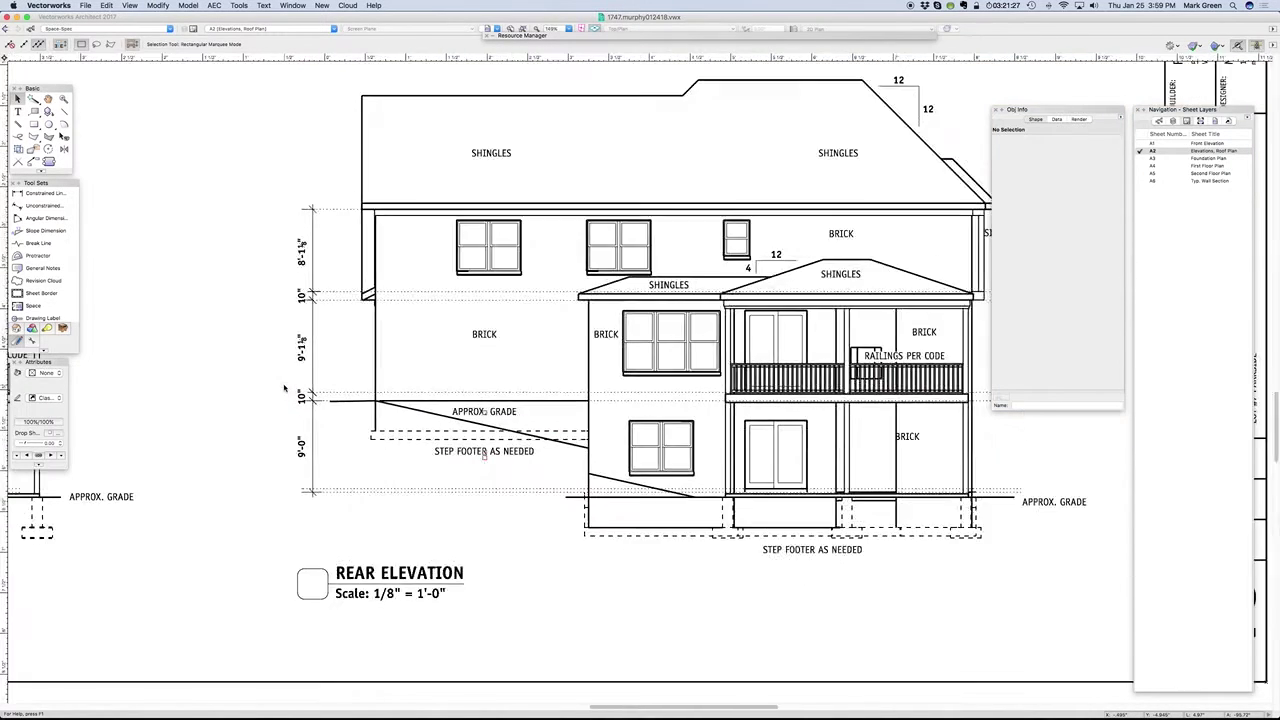
Step: Check the vertical alignment of the notes on the rear elevation's left wall with a temporary line, and delete it
{"action": "left_click", "coordinate": [62, 111]}
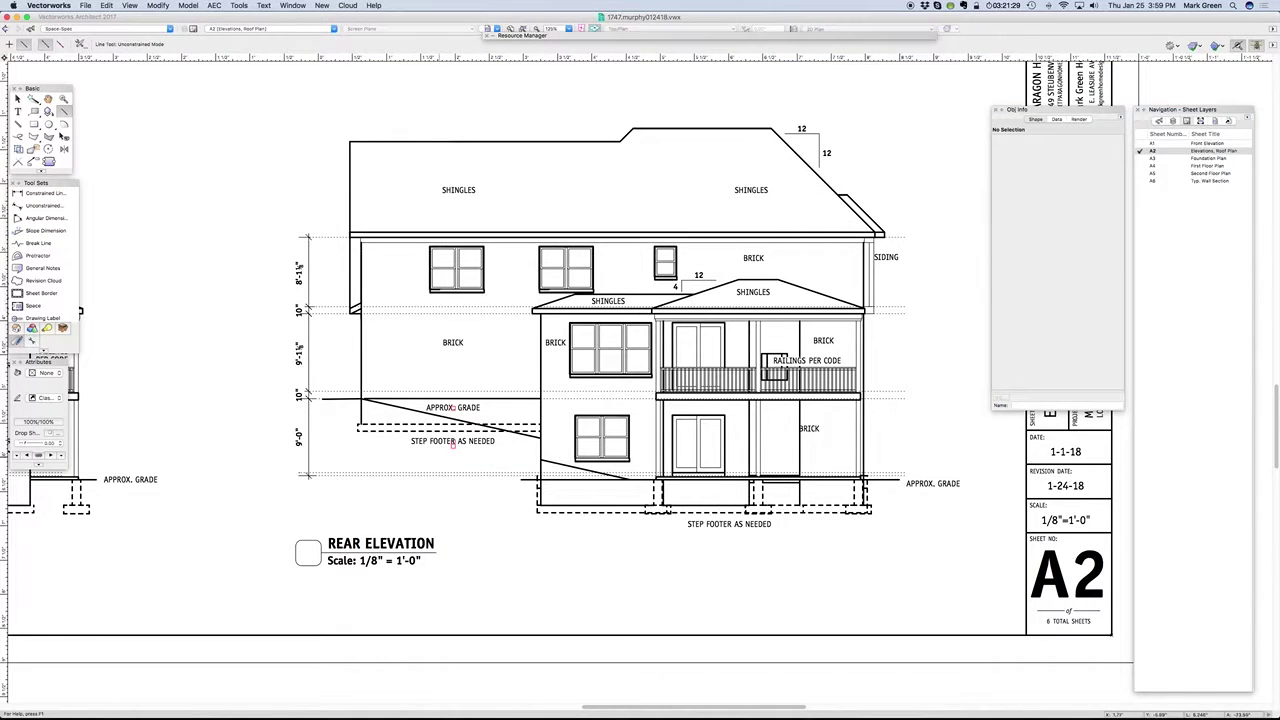
{"action": "left_click", "coordinate": [452, 444]}
{"action": "left_click", "coordinate": [452, 116]}
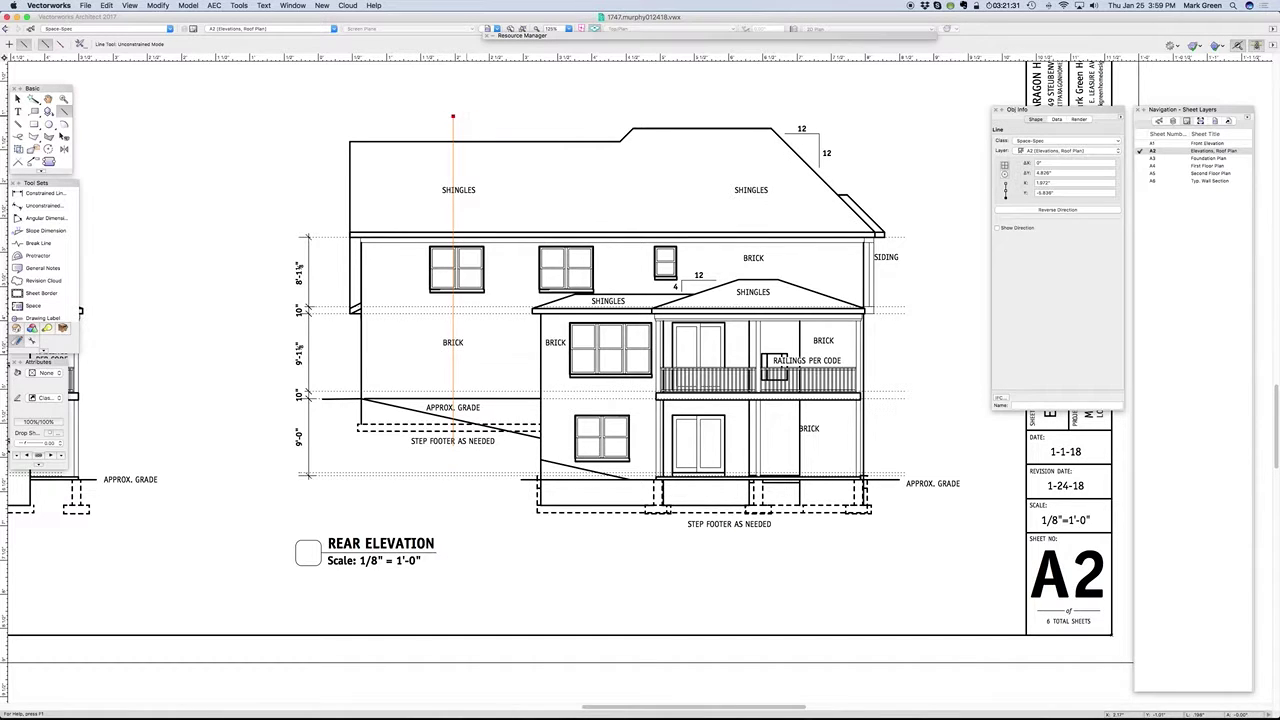
{"action": "key", "text": "Delete"}
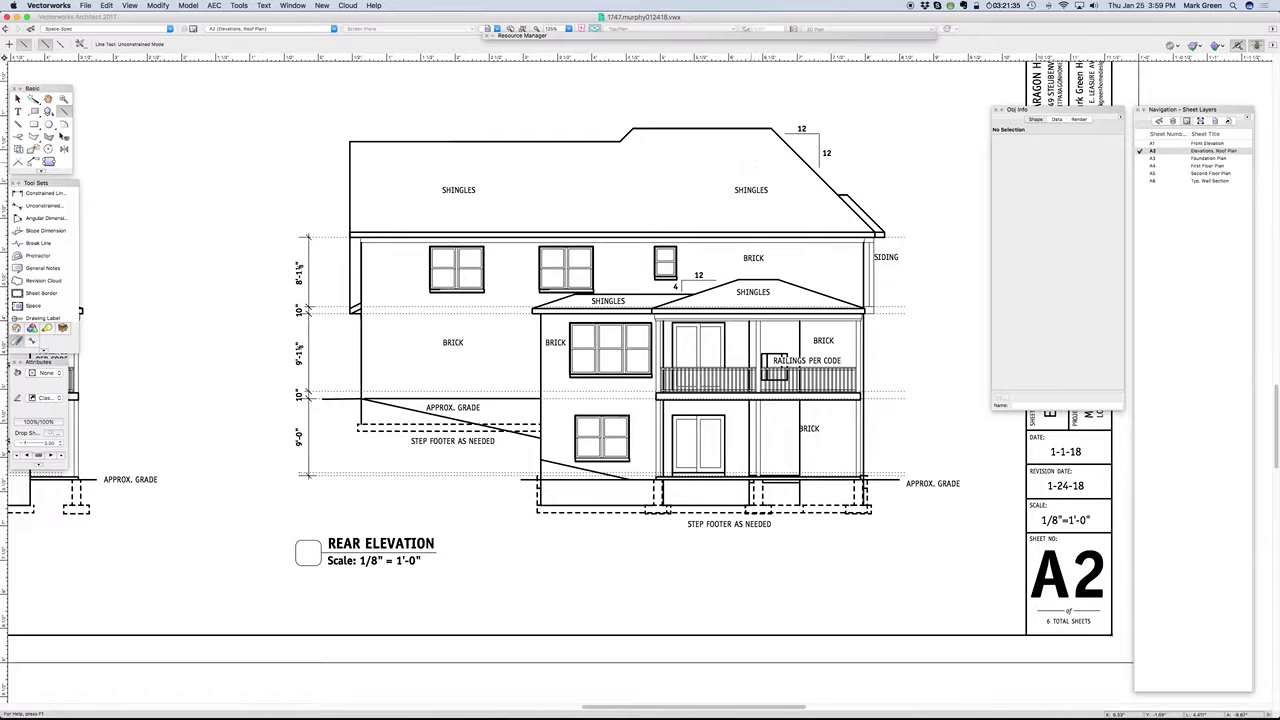
Step: Check the alignment of the upper BRICK and porch roof SHINGLES notes with a nudged temporary vertical line, and delete it
{"action": "left_click", "coordinate": [751, 162]}
{"action": "left_click", "coordinate": [751, 610]}
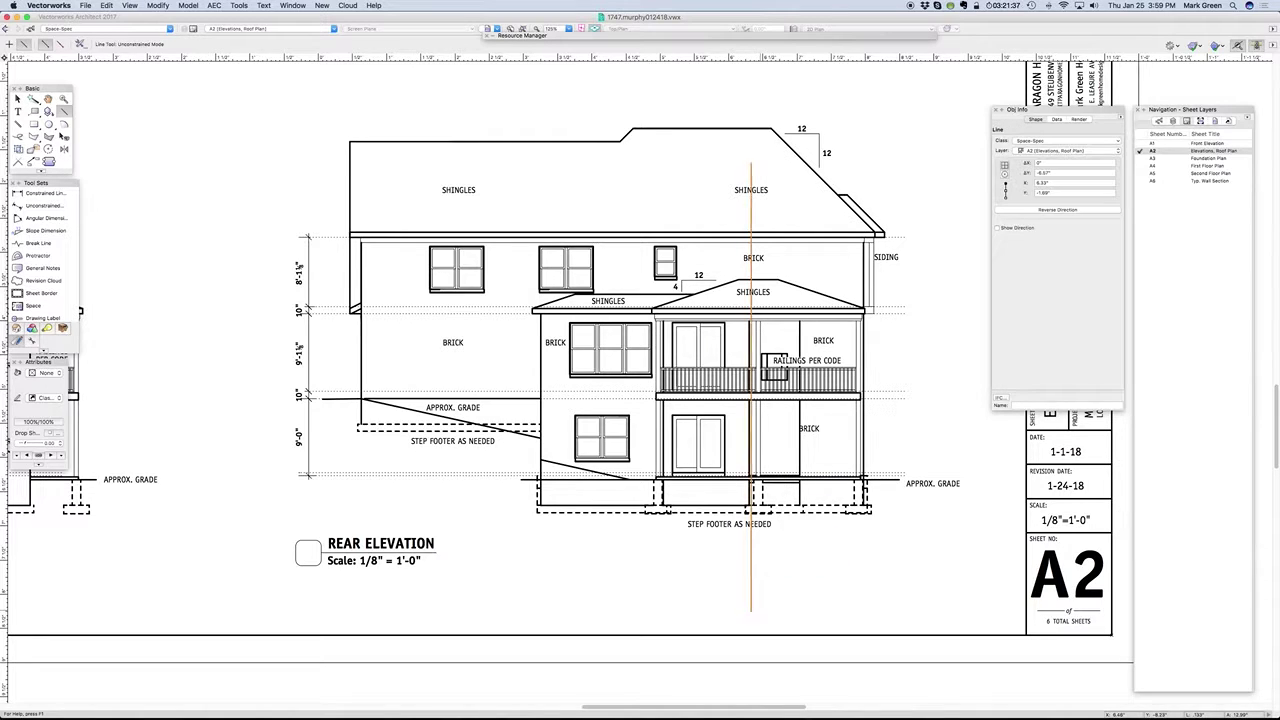
{"action": "key", "text": "shift+Right"}
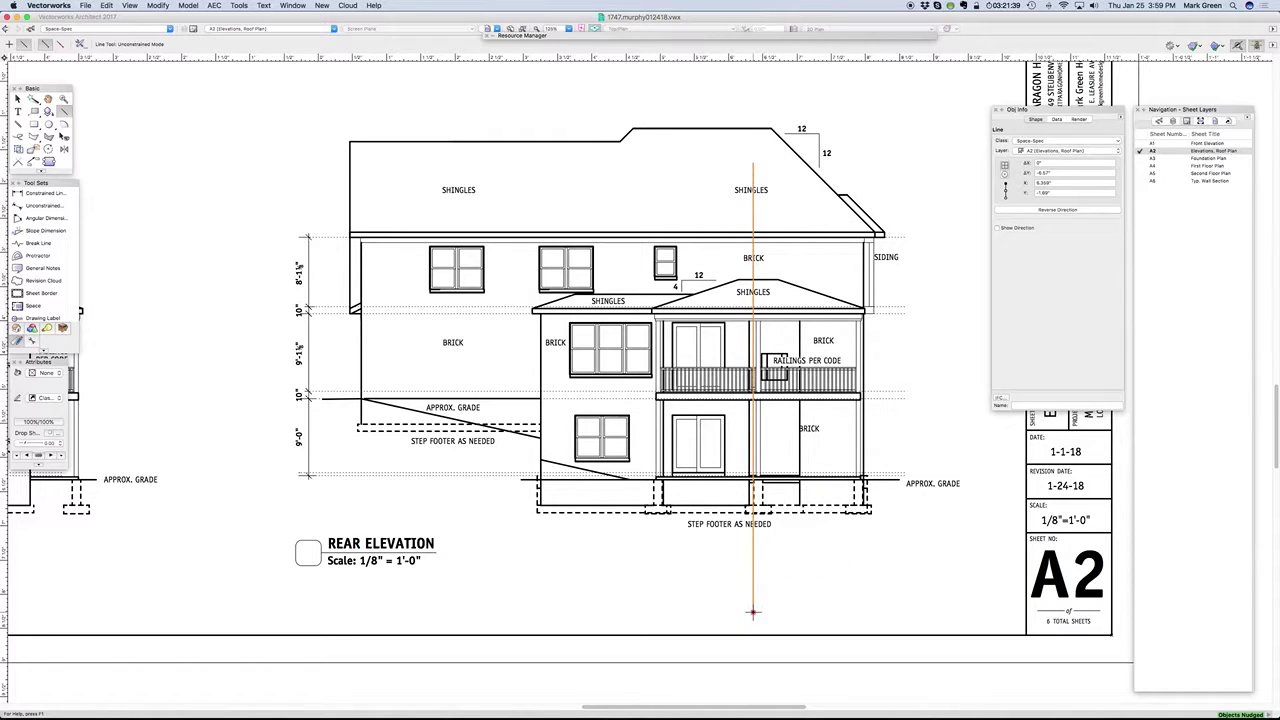
{"action": "key", "text": "Delete"}
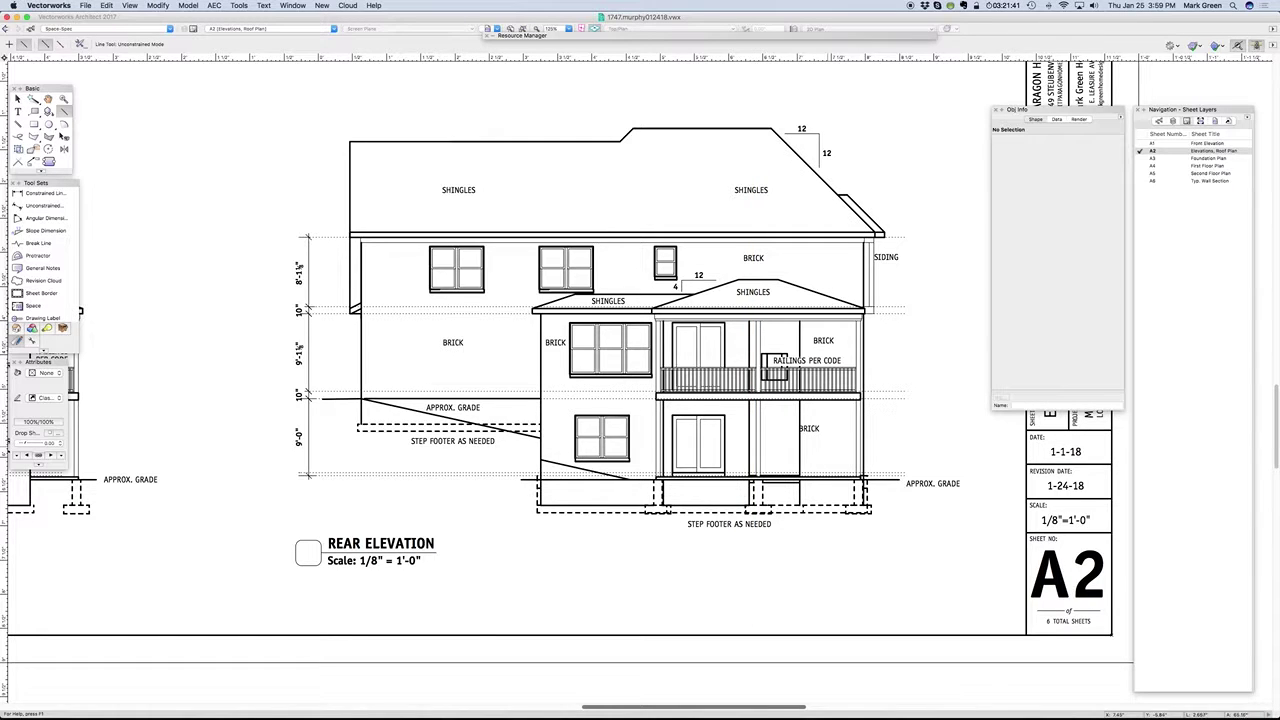
Step: Check the note alignment at the rear elevation's covered porch with a temporary vertical line, and delete it
{"action": "scroll", "coordinate": [855, 437], "scroll_direction": "up", "scroll_amount": 5}
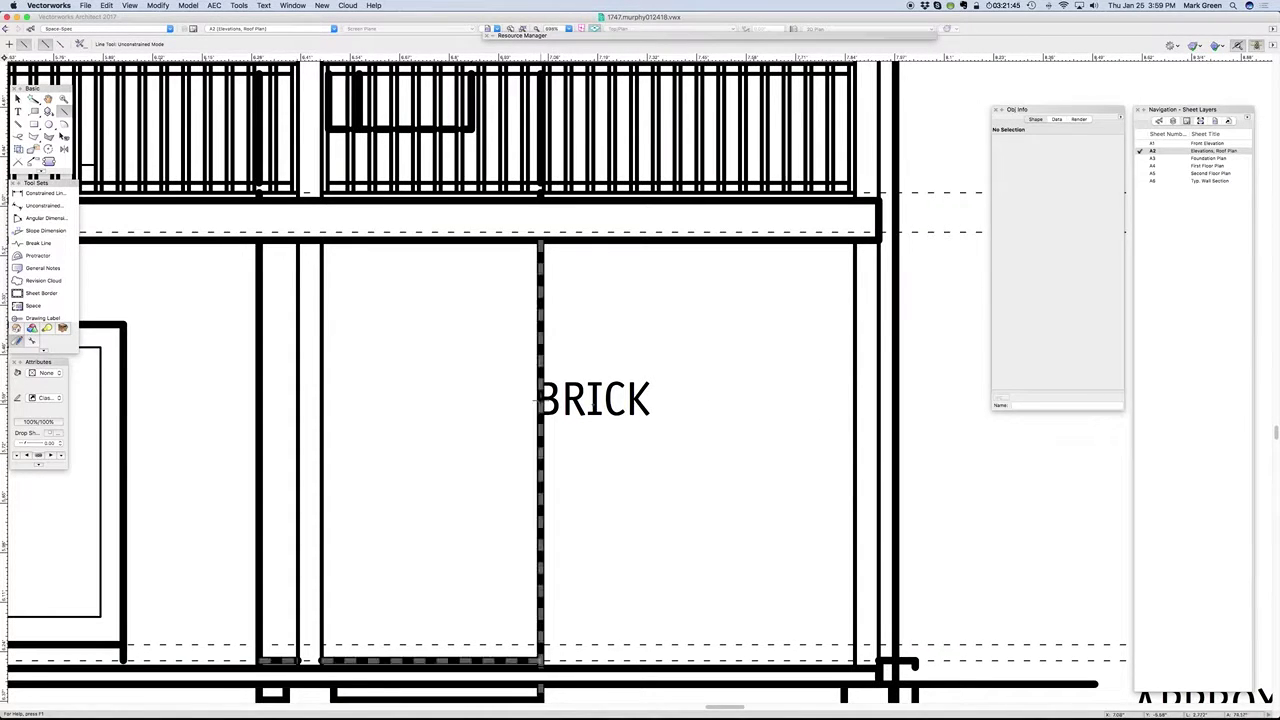
{"action": "scroll", "coordinate": [541, 406], "scroll_direction": "down", "scroll_amount": 5}
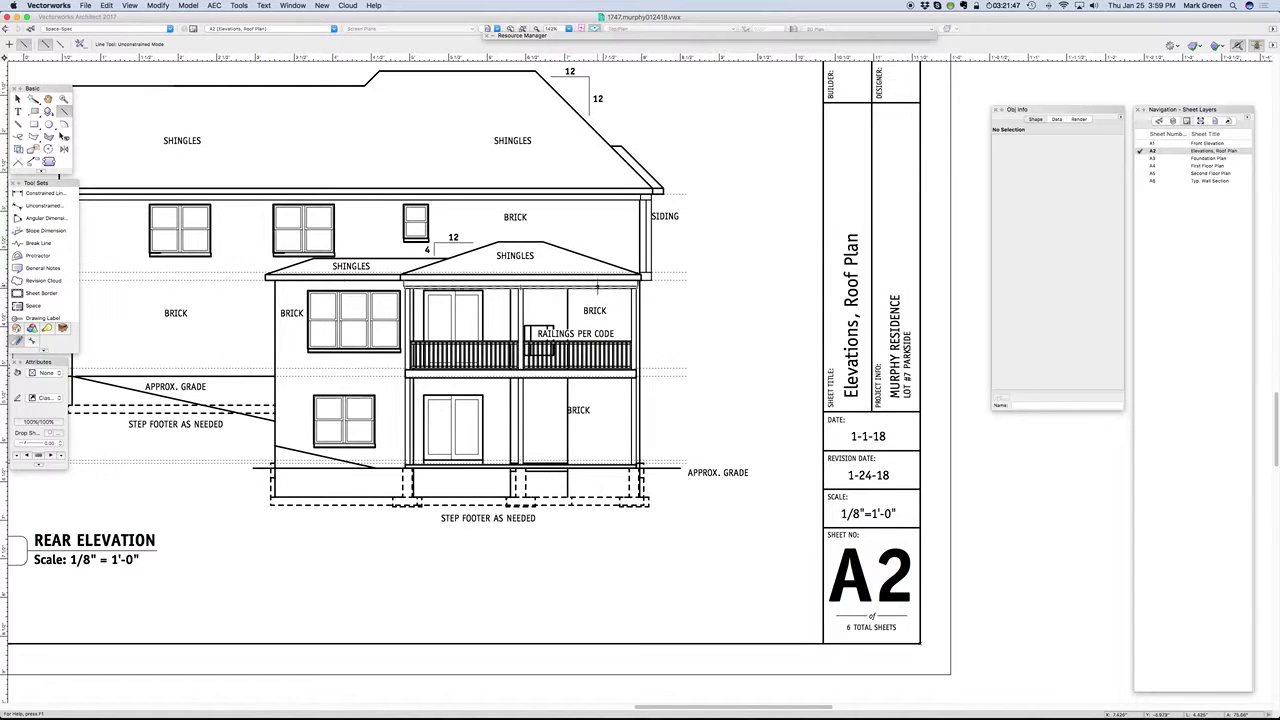
{"action": "left_click_drag", "start_coordinate": [596, 276], "coordinate": [595, 541]}
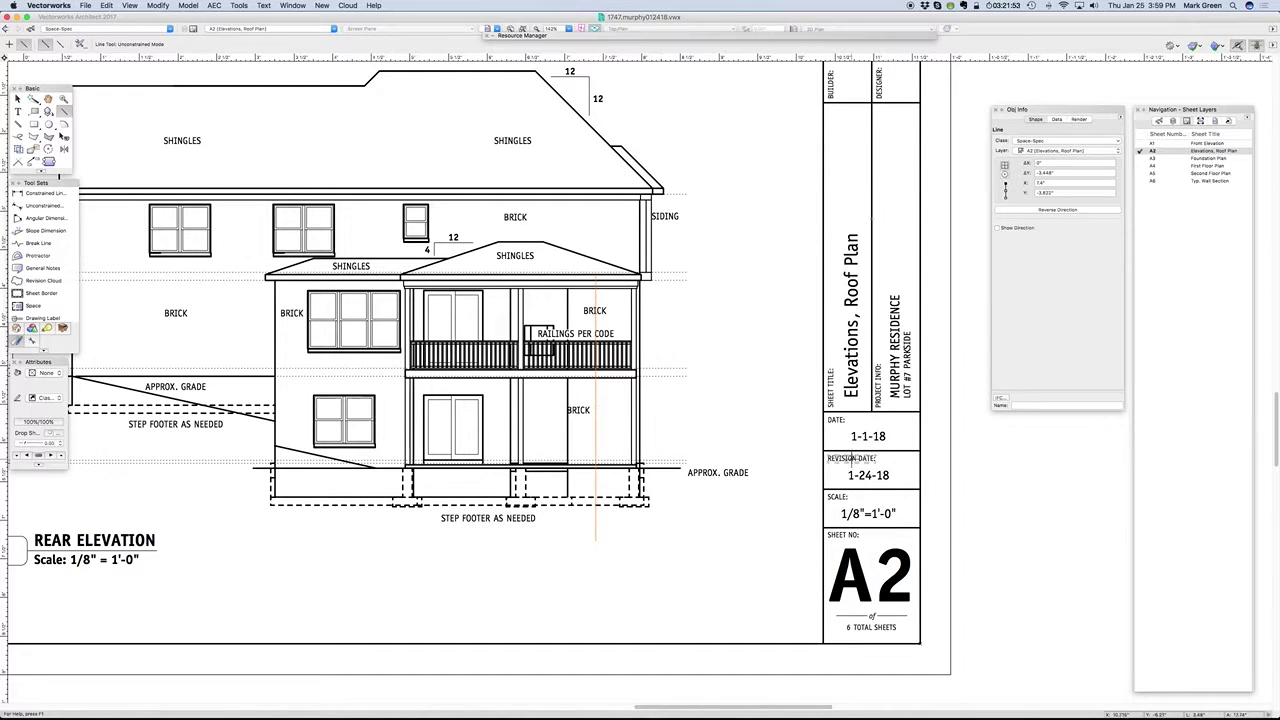
{"action": "key", "text": "Delete"}
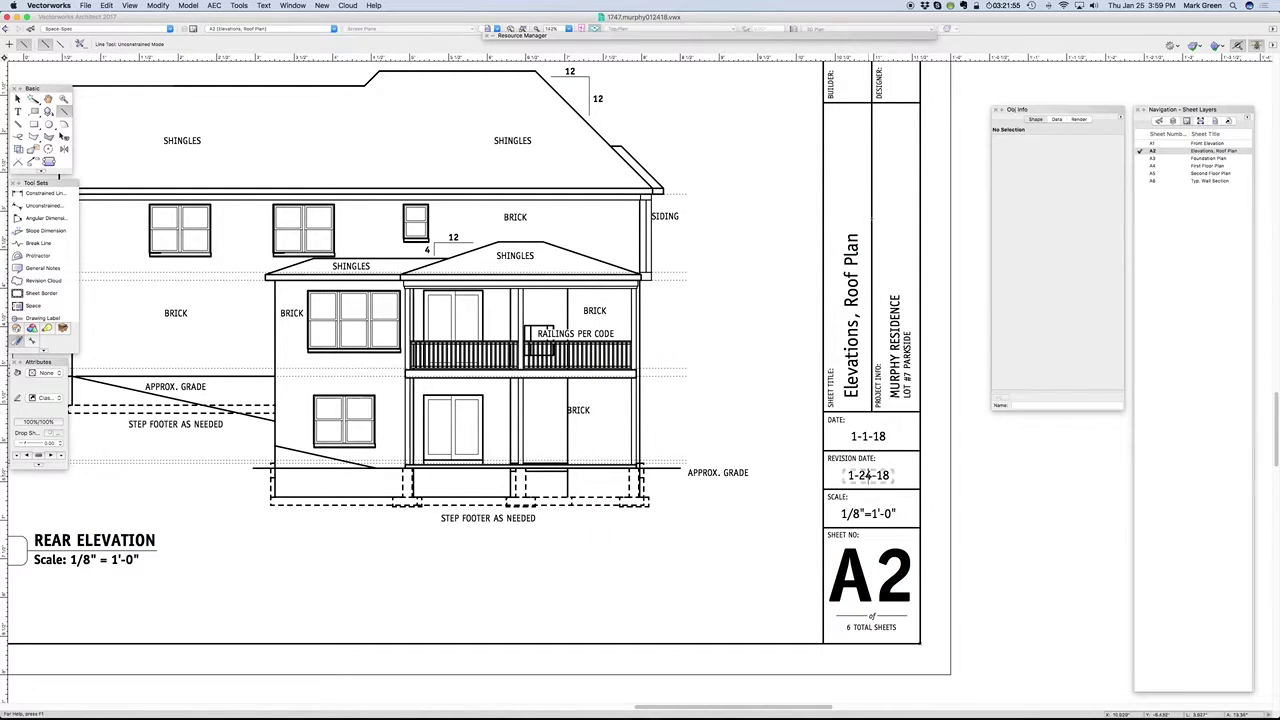
Step: Activate the Selection tool and switch to the open document Untitled 5
{"action": "scroll", "coordinate": [862, 475], "scroll_direction": "down", "scroll_amount": 5}
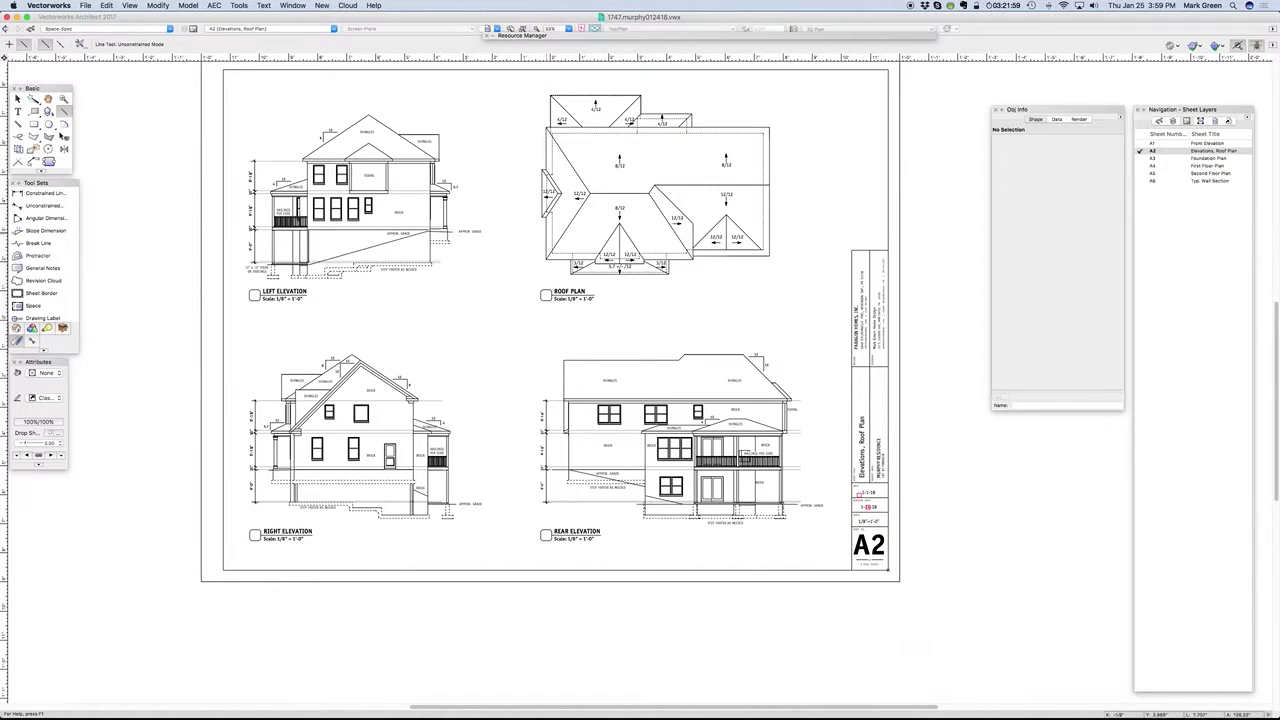
{"action": "key", "text": "x"}
{"action": "left_click", "coordinate": [292, 5]}
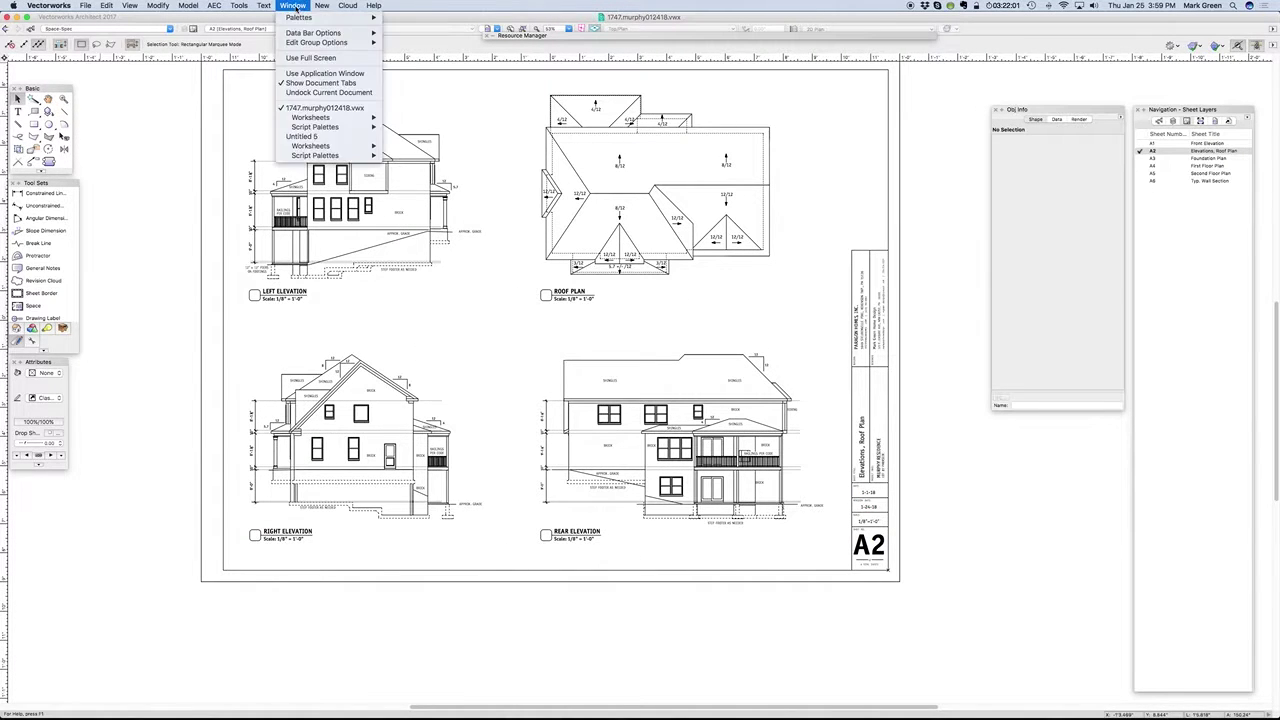
{"action": "left_click", "coordinate": [340, 136]}
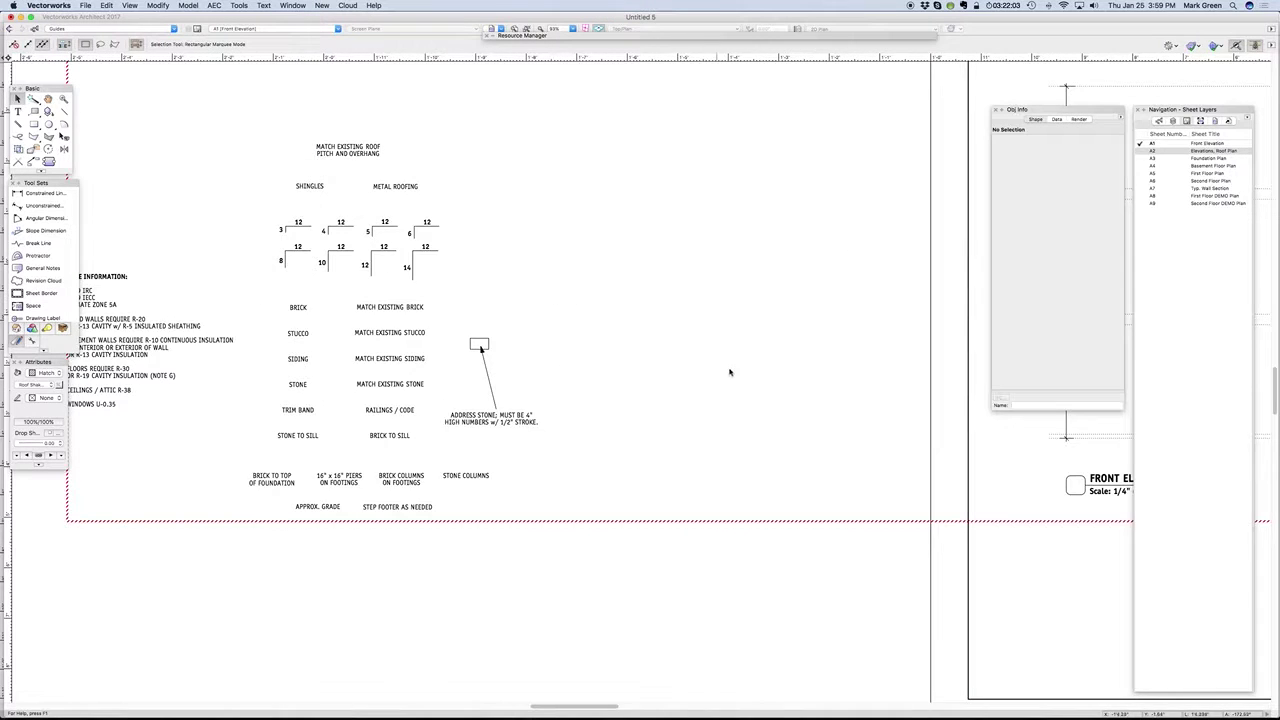
Step: Examine the standard material, roof pitch and code notes placed beside the border of sheet A1
{"action": "scroll", "coordinate": [290, 462], "scroll_direction": "down", "scroll_amount": 5}
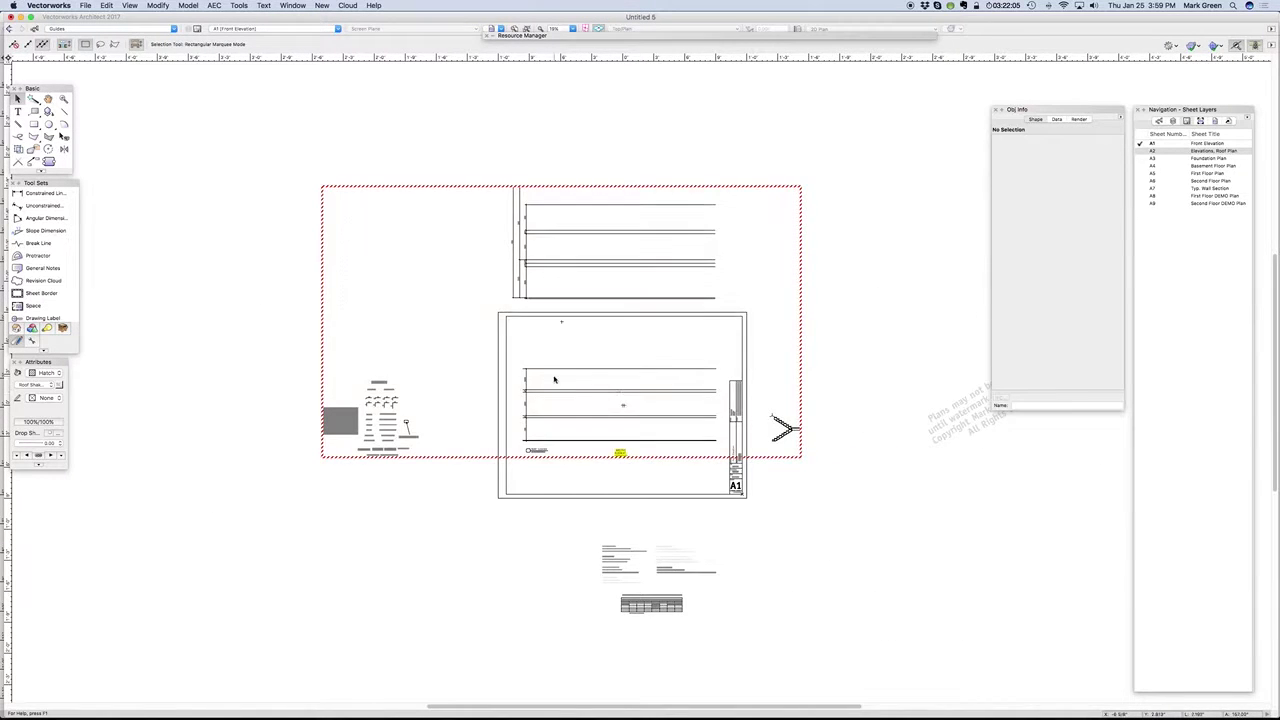
{"action": "scroll", "coordinate": [597, 394], "scroll_direction": "up", "scroll_amount": 1}
{"action": "scroll", "coordinate": [597, 398], "scroll_direction": "up", "scroll_amount": 1}
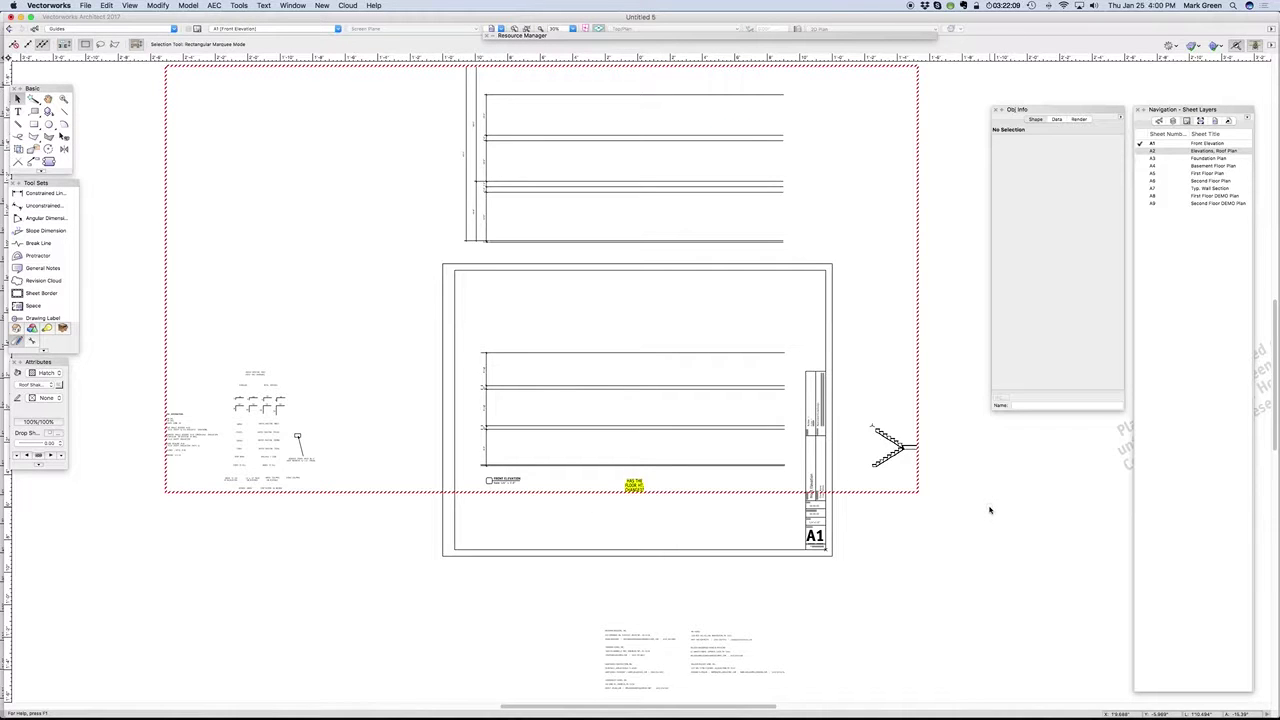
{"action": "scroll", "coordinate": [196, 436], "scroll_direction": "up", "scroll_amount": 4}
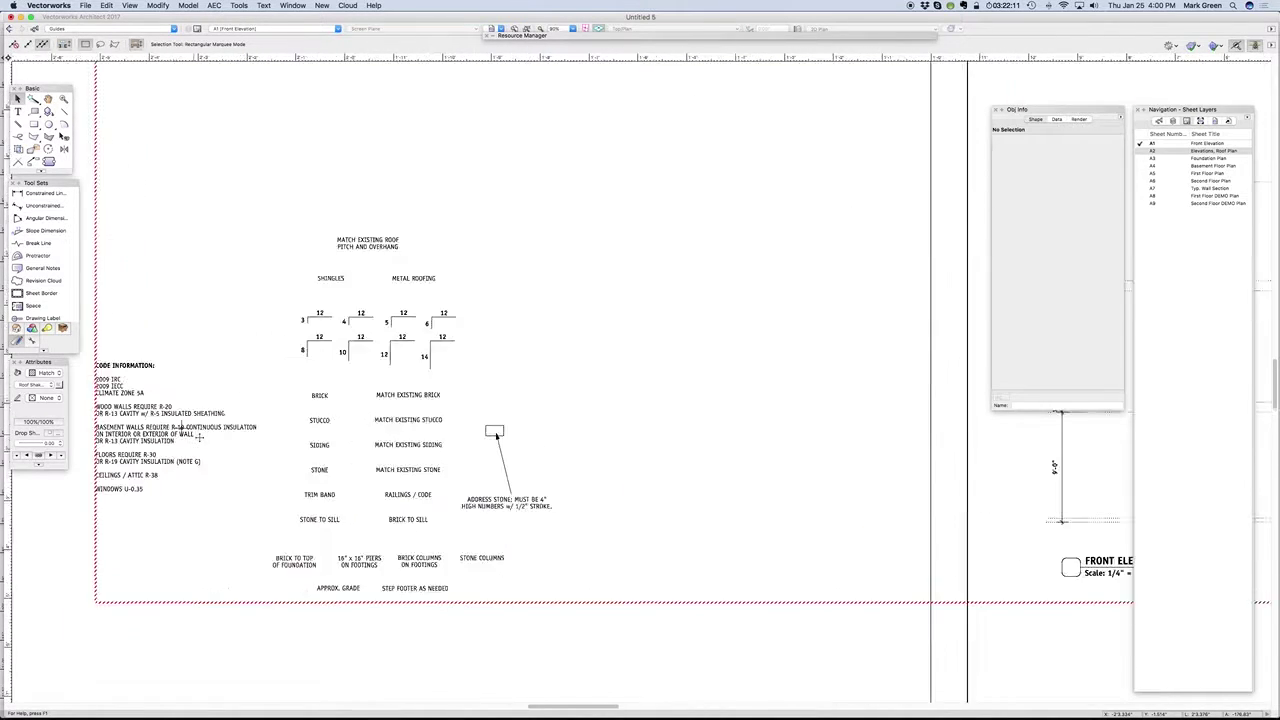
{"action": "scroll", "coordinate": [200, 437], "scroll_direction": "up", "scroll_amount": 1}
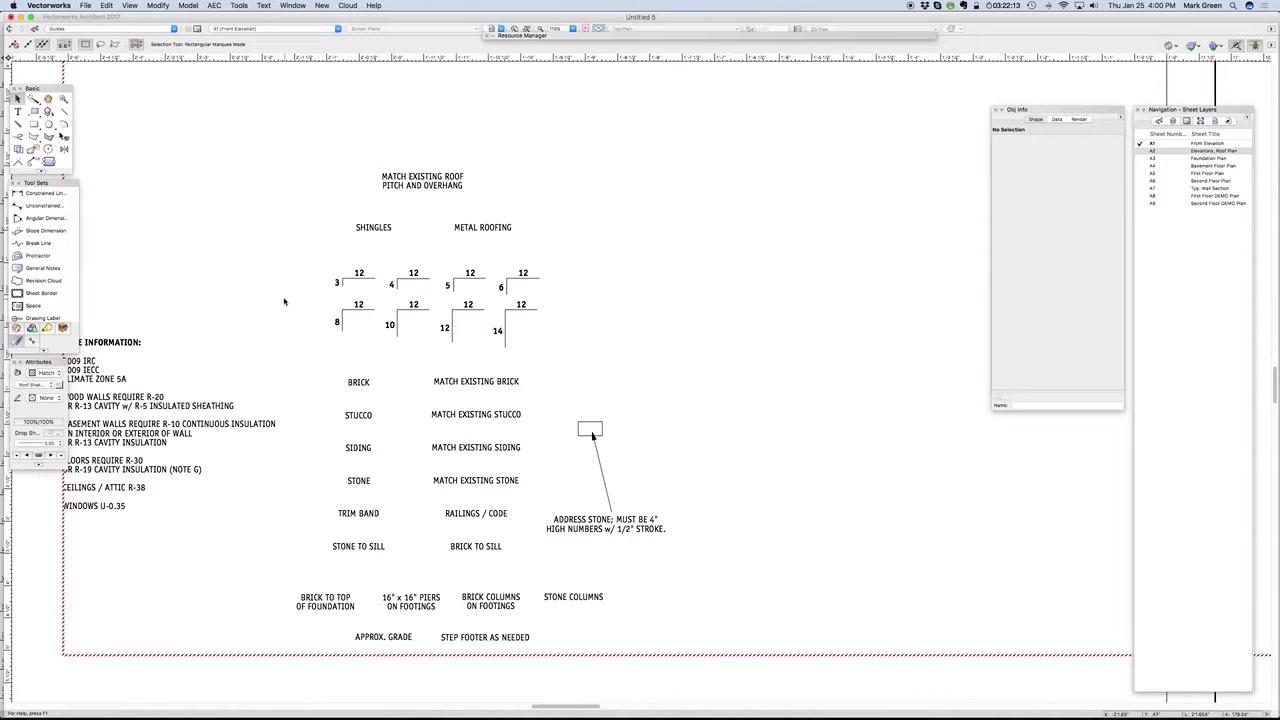
{"action": "scroll", "coordinate": [284, 302], "scroll_direction": "down", "scroll_amount": 2}
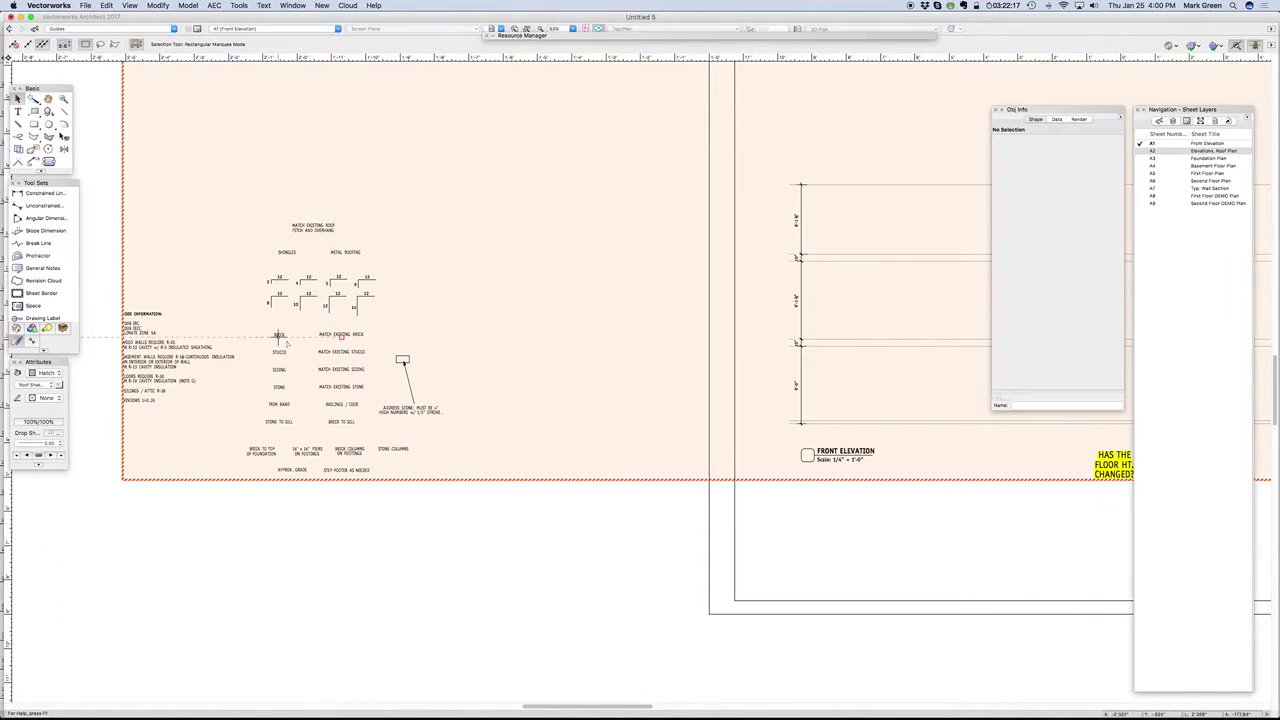
{"action": "scroll", "coordinate": [255, 340], "scroll_direction": "up", "scroll_amount": 4}
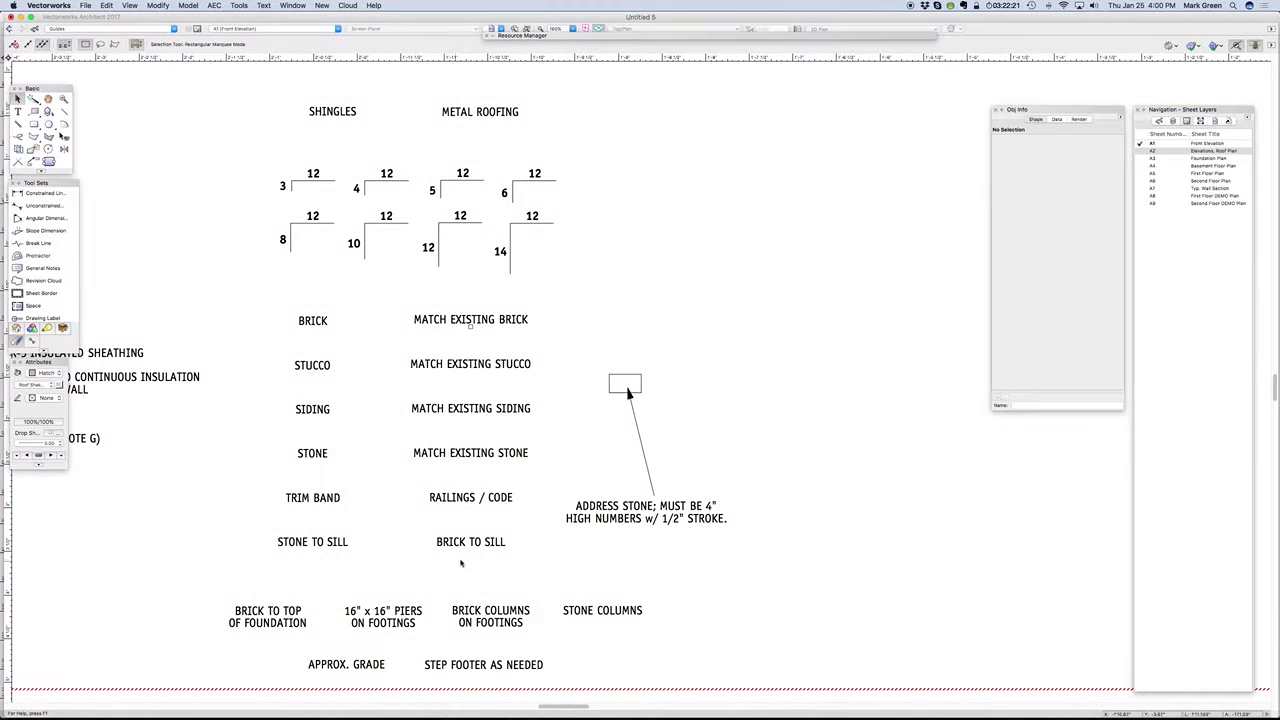
{"action": "scroll", "coordinate": [382, 405], "scroll_direction": "down", "scroll_amount": 2}
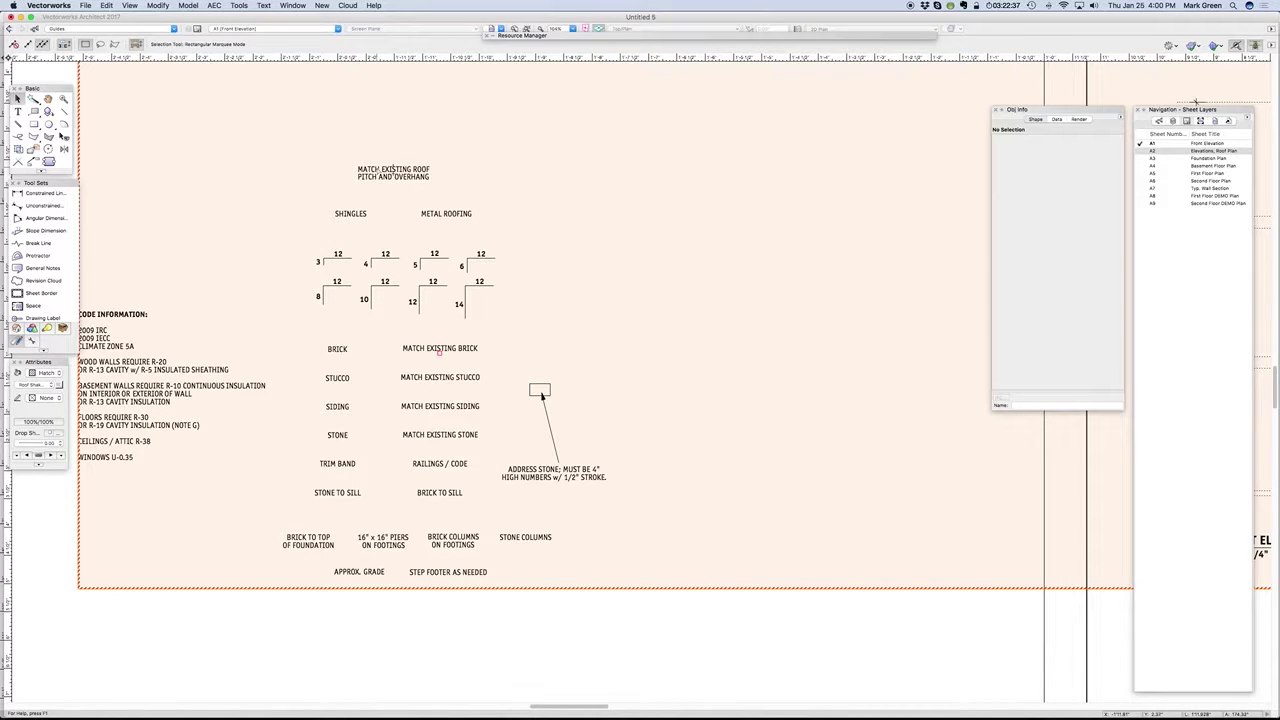
Step: Edit the front elevation viewport's annotations and delete the five MATCH EXISTING notes for roof, brick, stucco, siding and stone
{"action": "double_click", "coordinate": [380, 172]}
{"action": "left_click", "coordinate": [695, 355]}
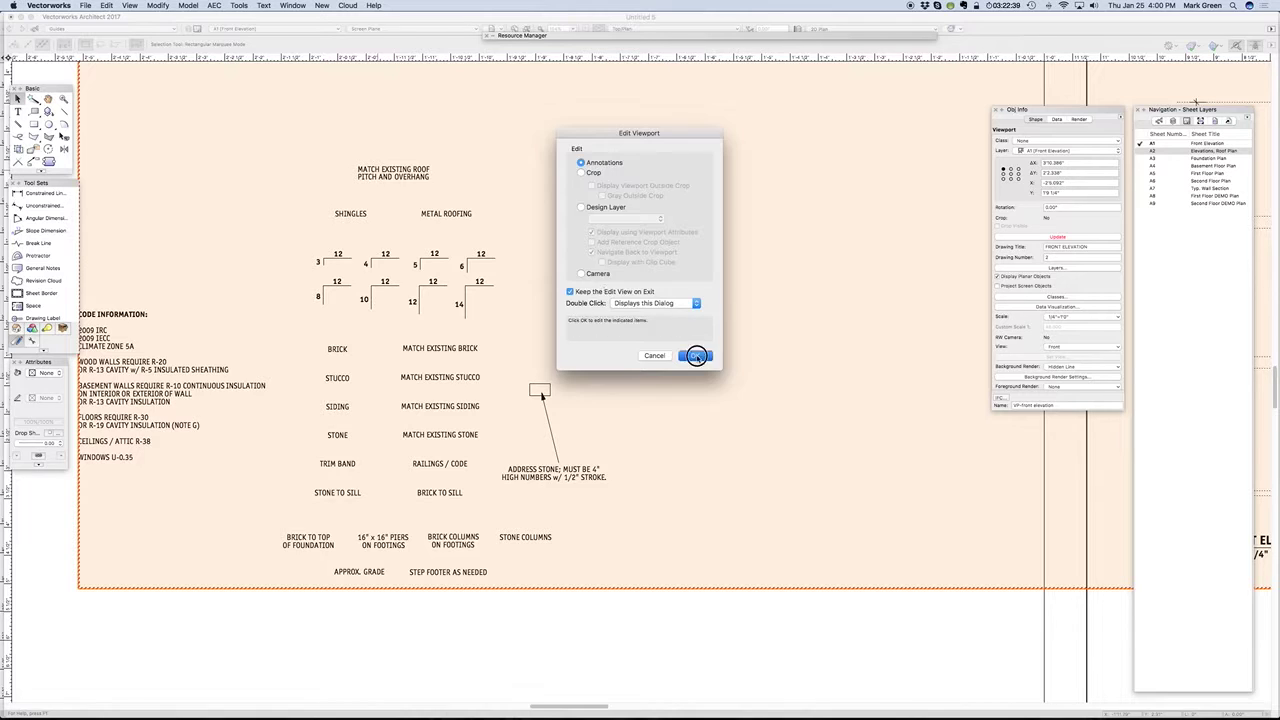
{"action": "left_click", "coordinate": [398, 170]}
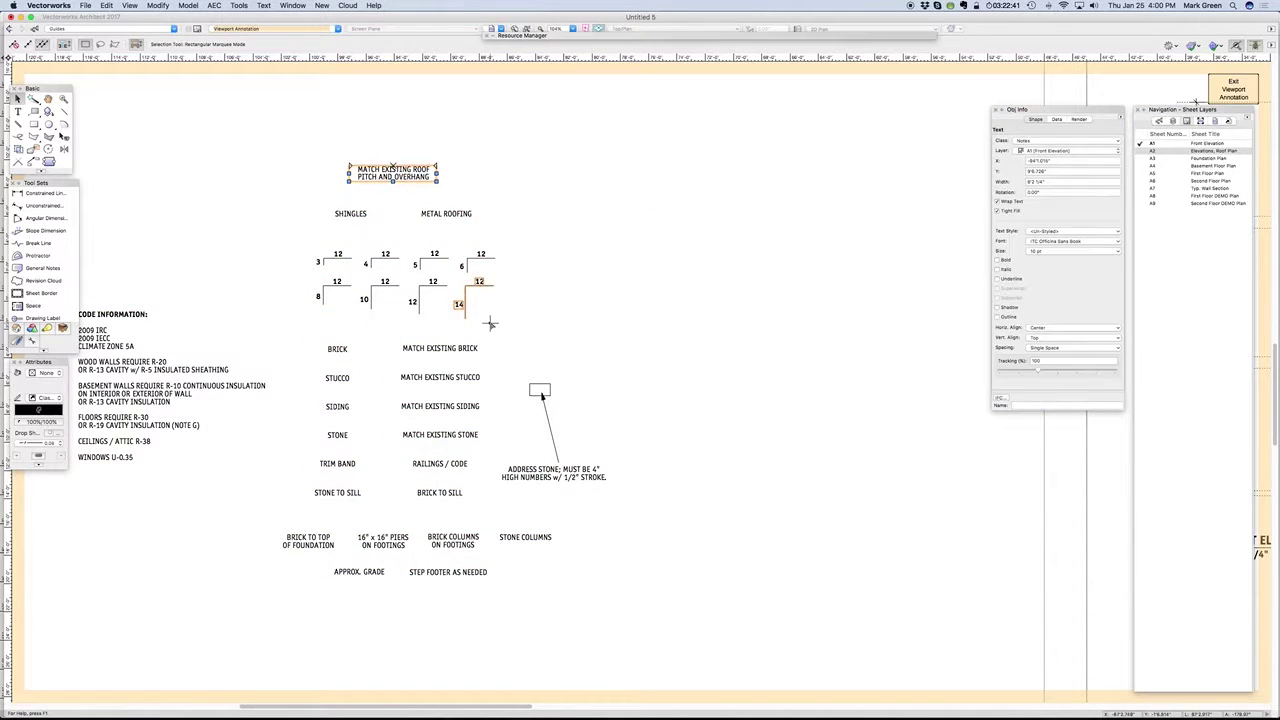
{"action": "left_click_drag", "start_coordinate": [494, 326], "coordinate": [379, 447], "text": "shift"}
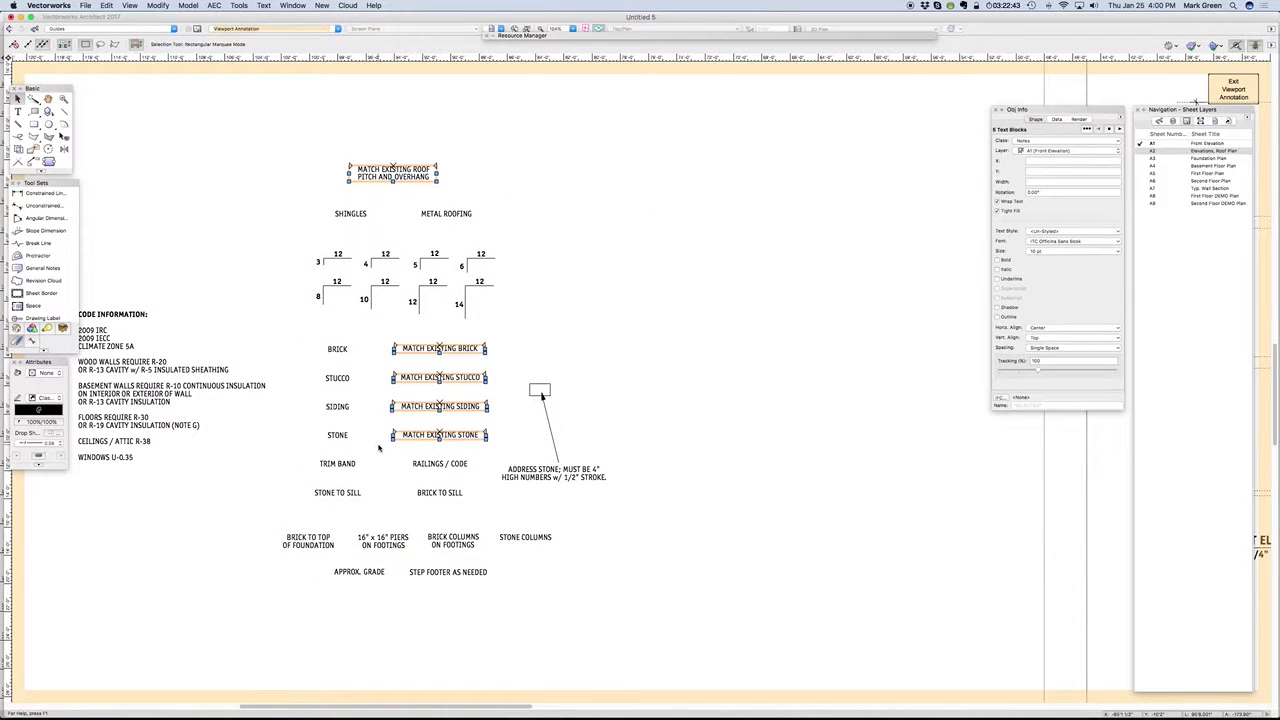
{"action": "key", "text": "Delete"}
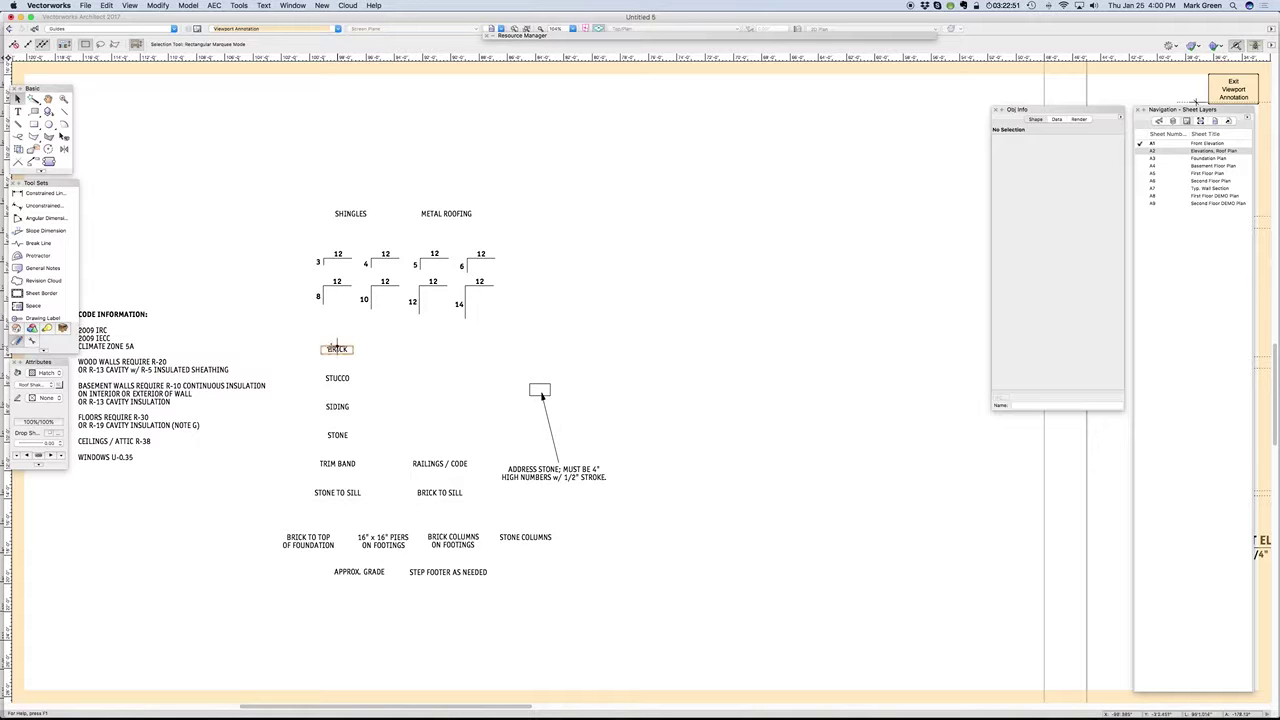
Step: Delete the BRICK, BRICK COLUMNS ON FOOTINGS and BRICK TO TOP OF FOUNDATION notes
{"action": "left_click", "coordinate": [337, 349]}
{"action": "left_click", "coordinate": [453, 540], "text": "shift"}
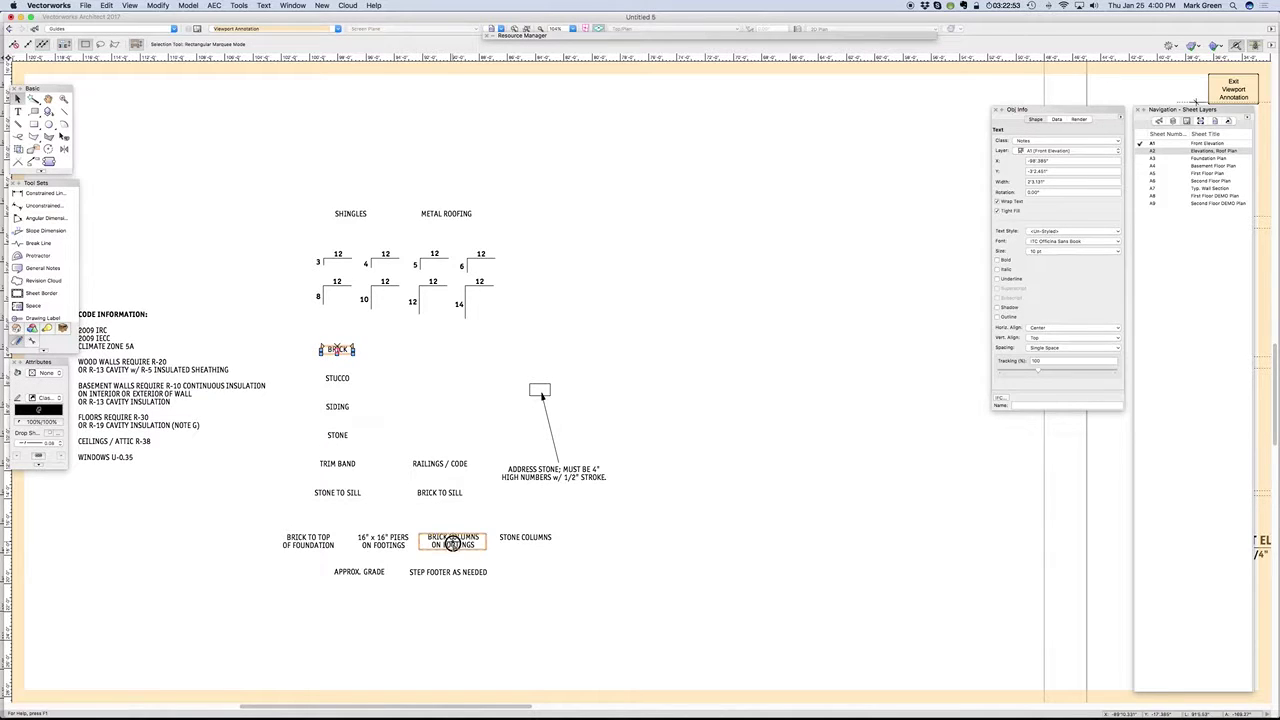
{"action": "left_click", "coordinate": [307, 545], "text": "shift"}
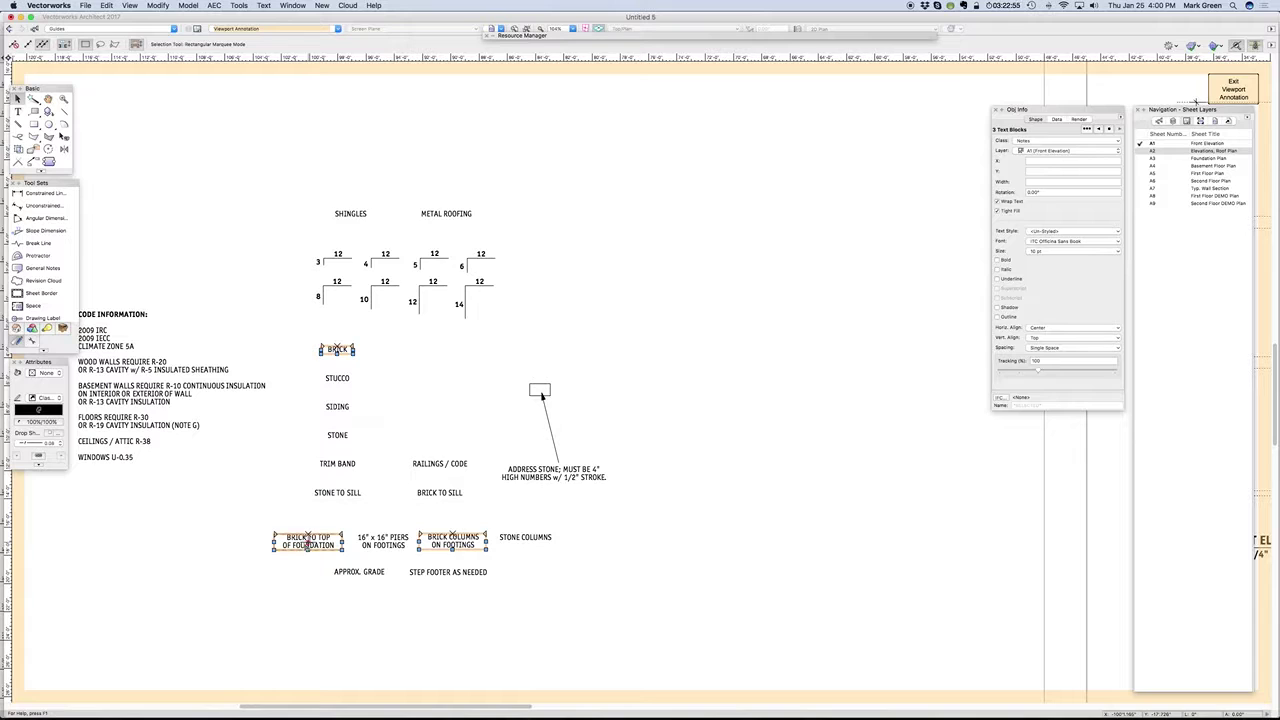
{"action": "key", "text": "Delete"}
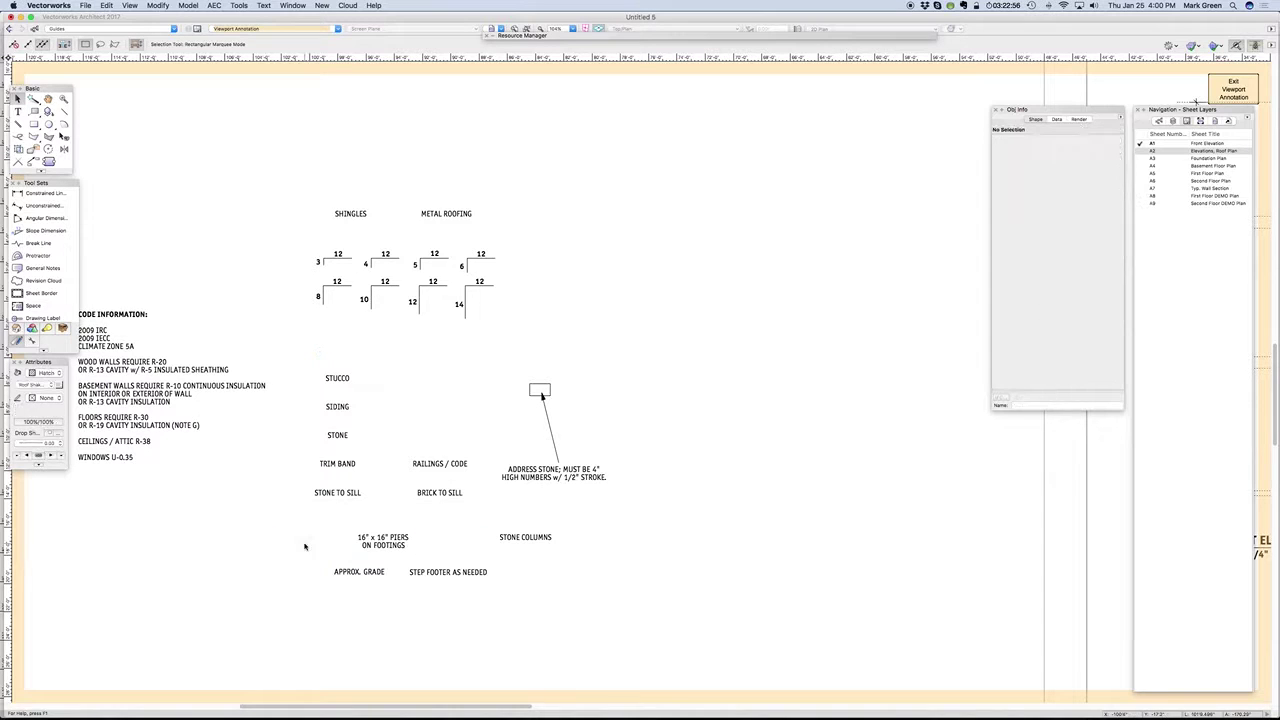
Step: Delete the STONE and STONE TO SILL notes
{"action": "left_click", "coordinate": [337, 488]}
{"action": "left_click", "coordinate": [337, 436], "text": "shift"}
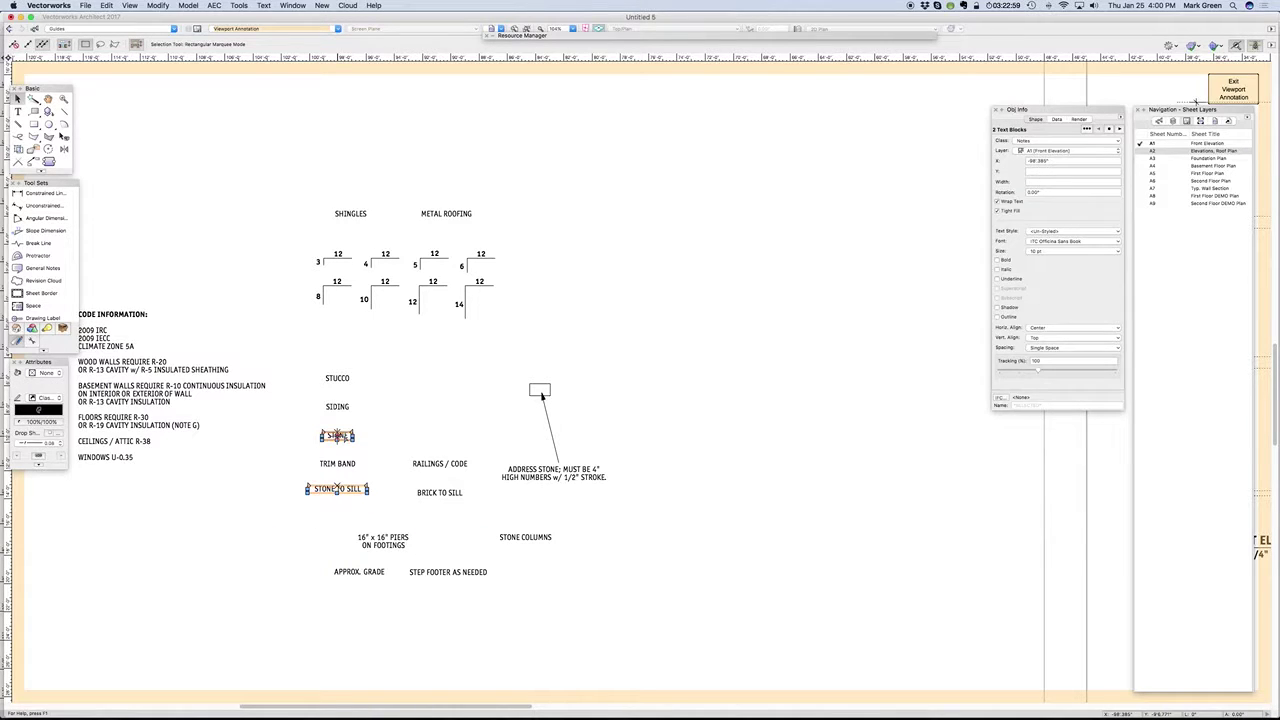
{"action": "key", "text": "Delete"}
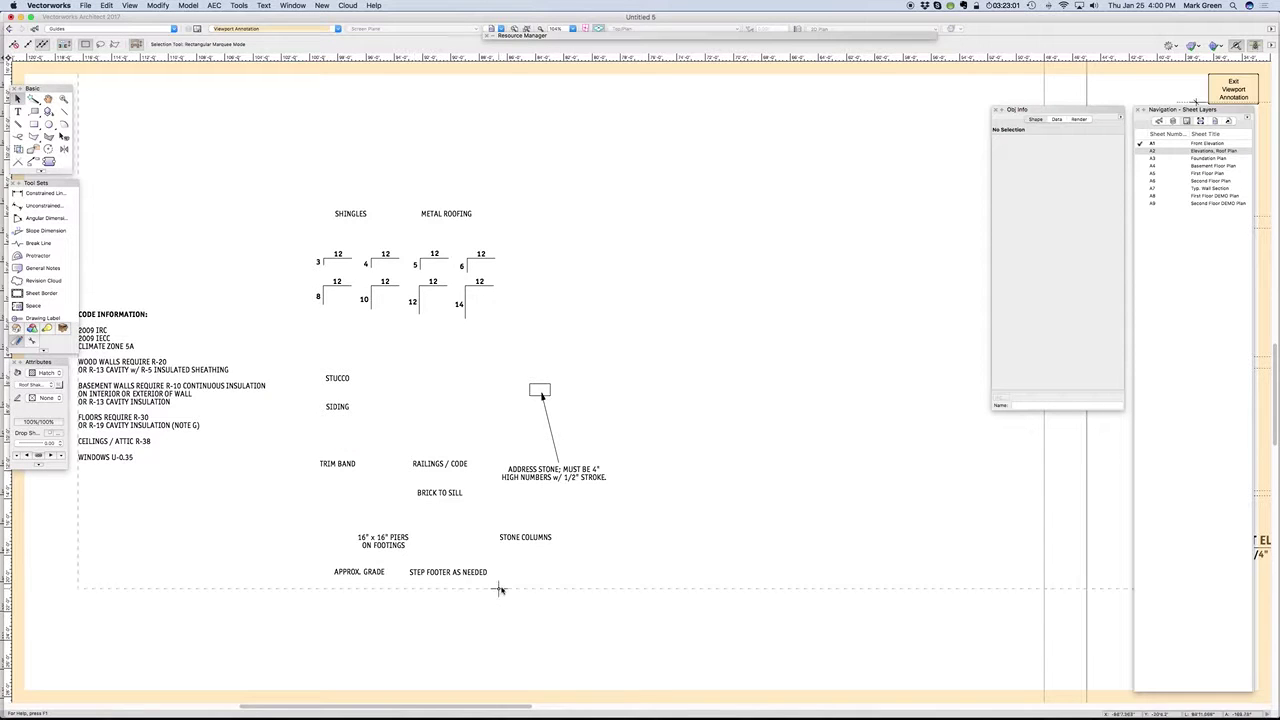
{"action": "scroll", "coordinate": [551, 604], "scroll_direction": "down", "scroll_amount": 2}
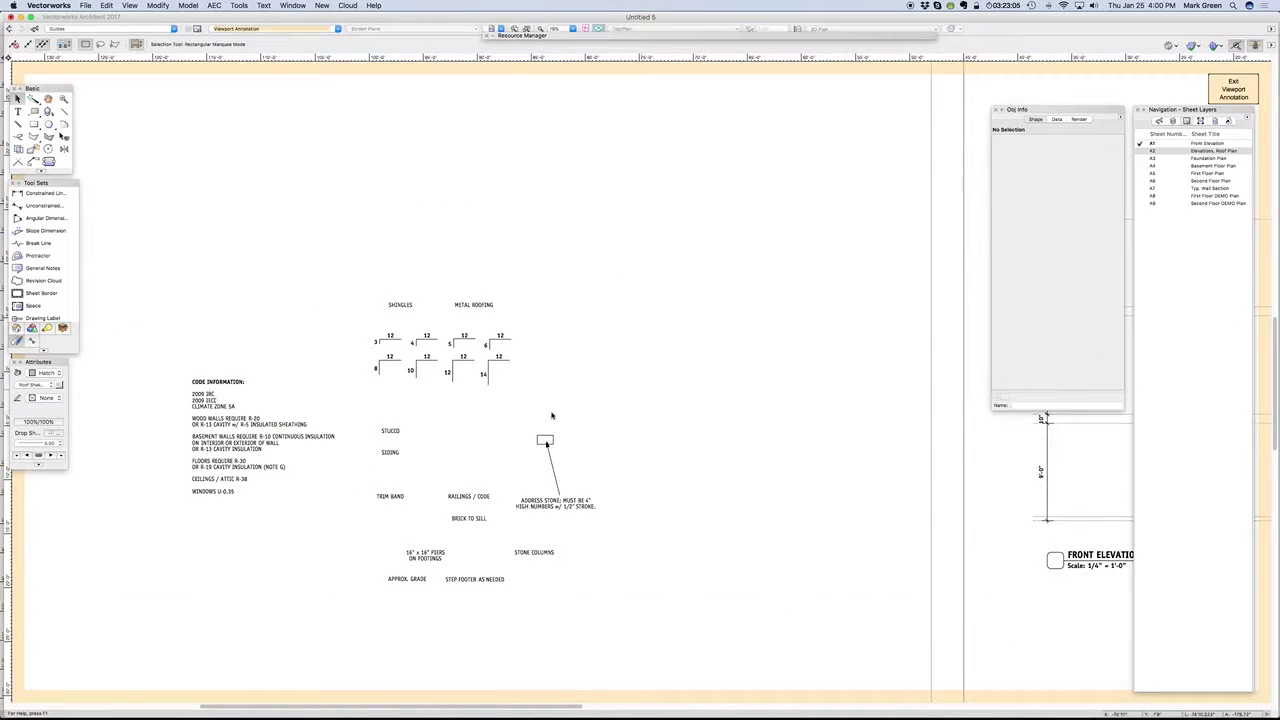
{"action": "scroll", "coordinate": [270, 440], "scroll_direction": "down", "scroll_amount": 5}
{"action": "scroll", "coordinate": [560, 522], "scroll_direction": "up", "scroll_amount": 4}
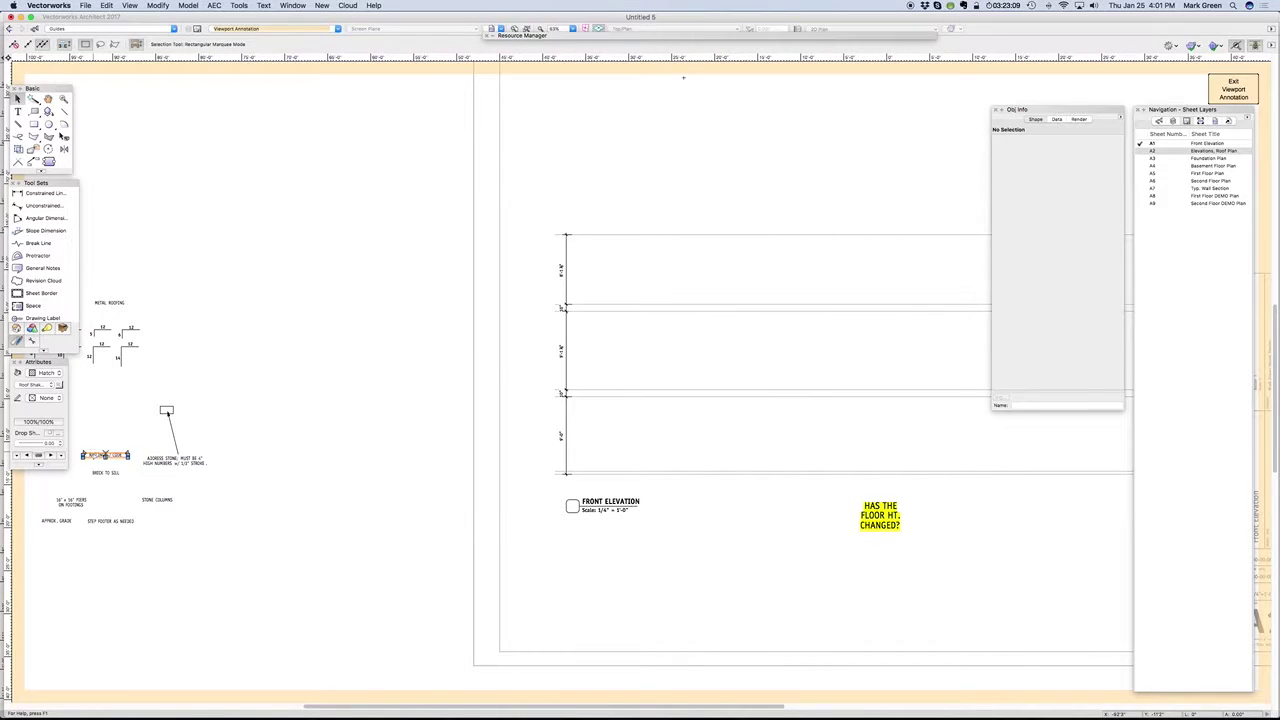
Step: Copy the RAILINGS / CODE note from the front elevation and open the left elevation viewport's annotations on sheet A2
{"action": "left_click", "coordinate": [105, 455]}
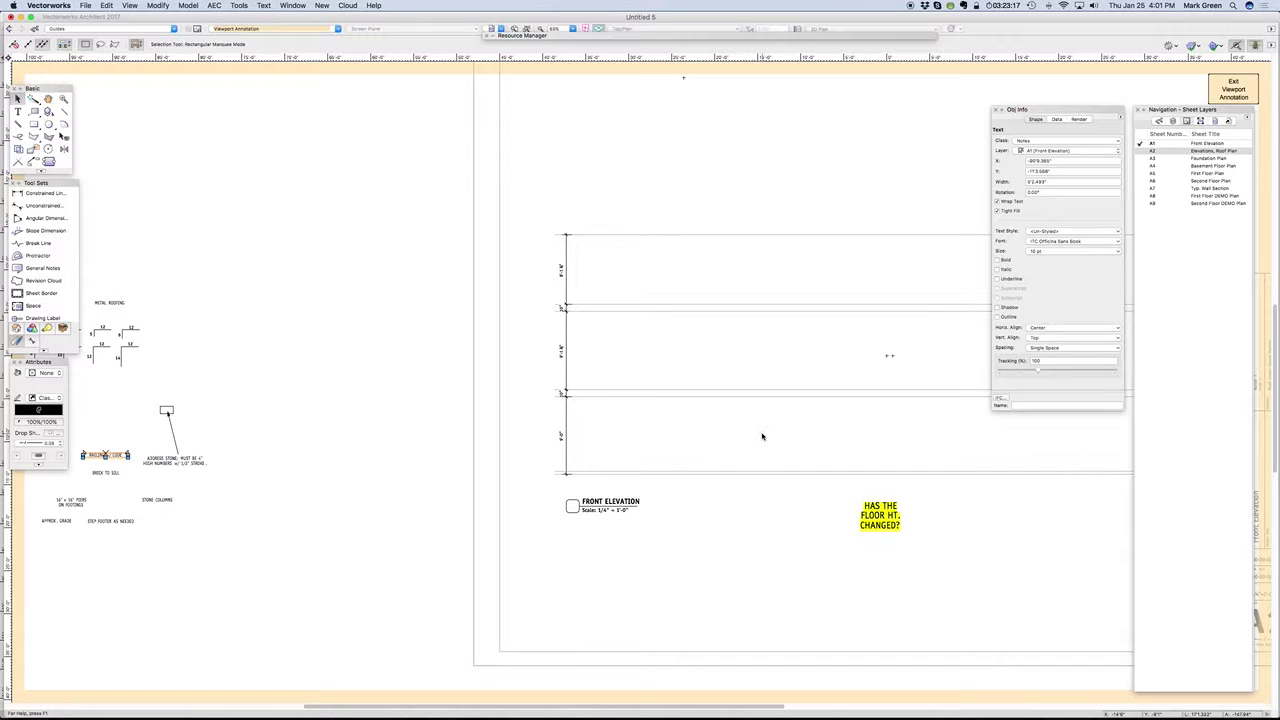
{"action": "left_click", "coordinate": [762, 436]}
{"action": "left_click", "coordinate": [1235, 91]}
{"action": "left_click", "coordinate": [1140, 153]}
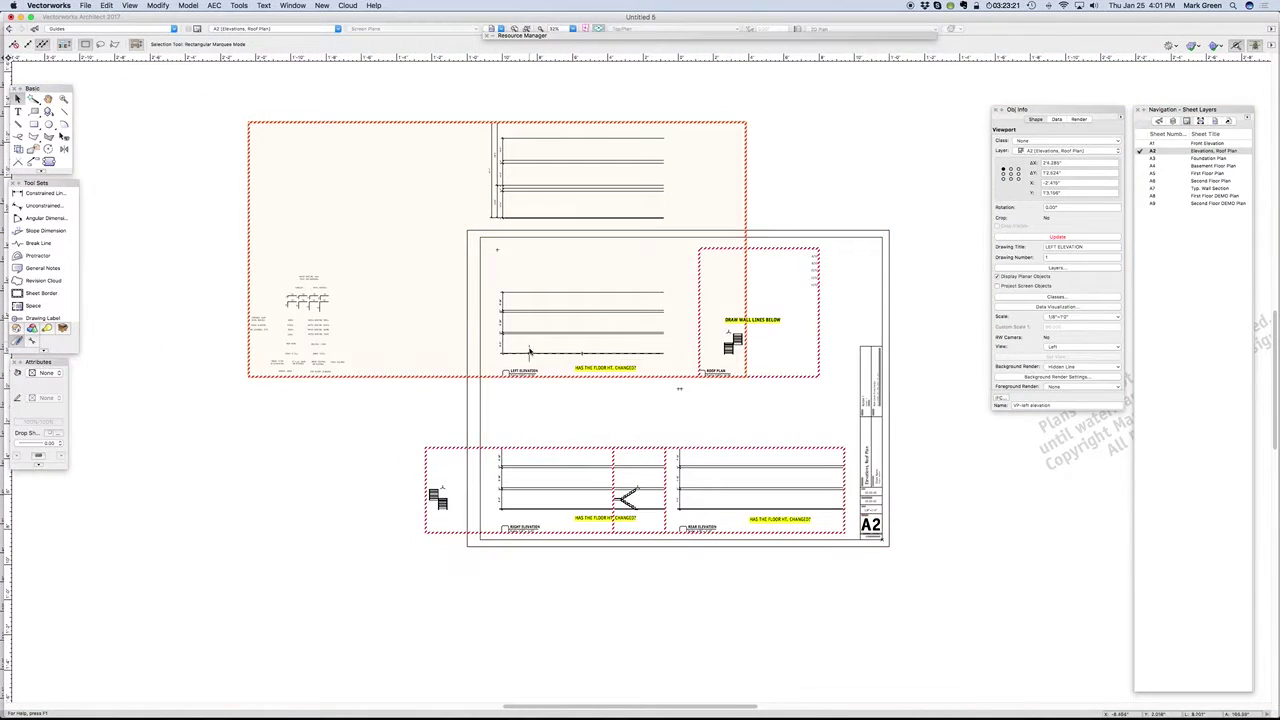
{"action": "double_click", "coordinate": [529, 354]}
{"action": "left_click", "coordinate": [695, 356]}
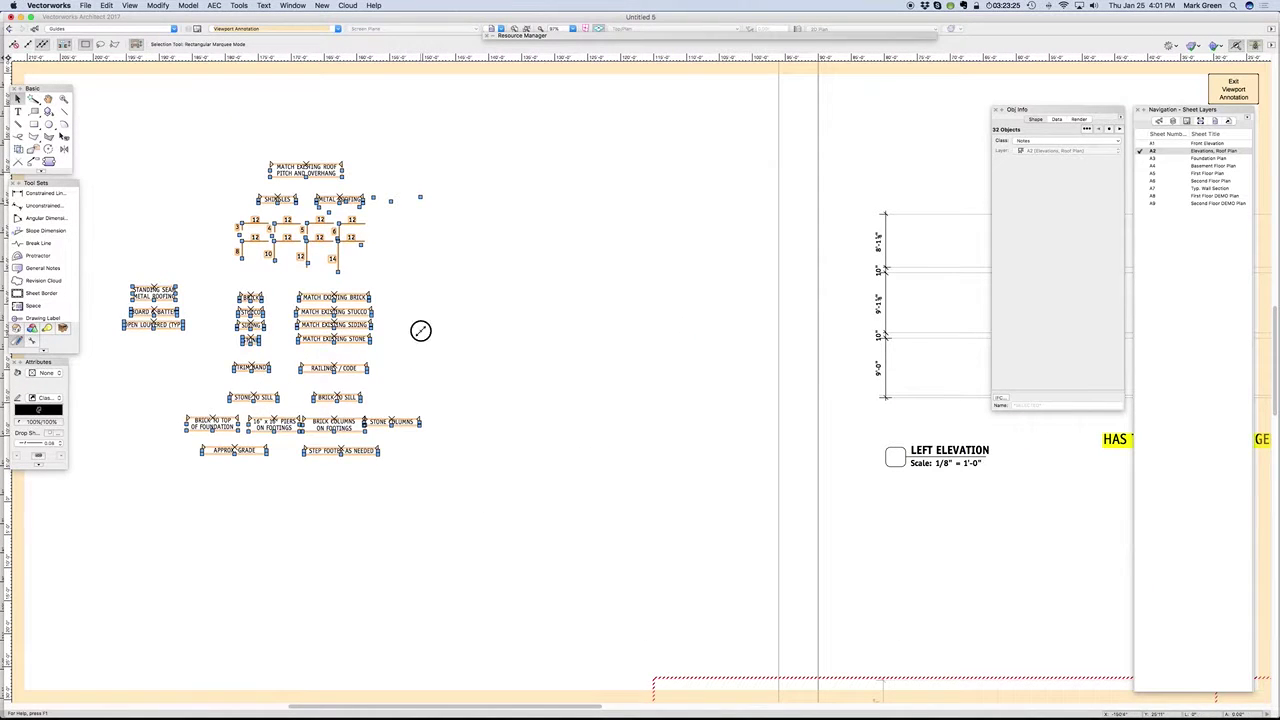
Step: Compare the text size of the pasted RAILINGS / CODE note with the MATCH EXISTING SIDING note, and delete the pasted copy
{"action": "left_click", "coordinate": [430, 331]}
{"action": "left_click", "coordinate": [364, 312]}
{"action": "scroll", "coordinate": [364, 312], "scroll_direction": "up", "scroll_amount": 5}
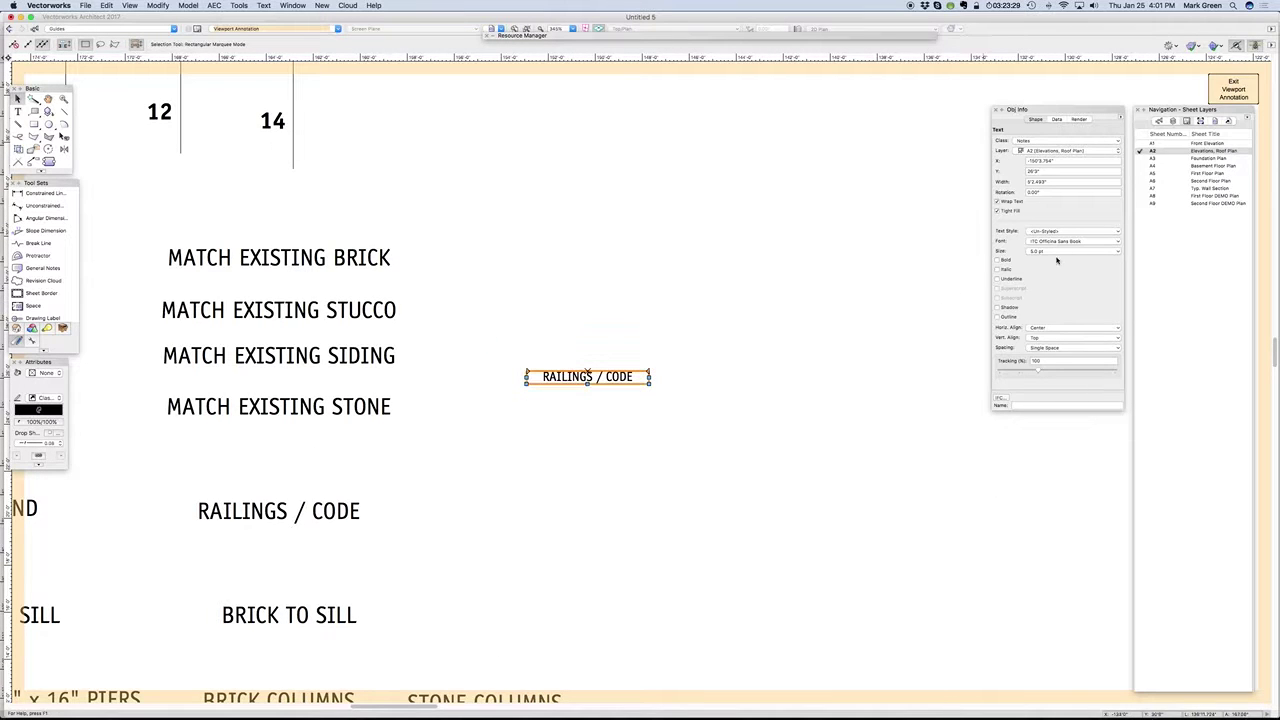
{"action": "left_click", "coordinate": [340, 356]}
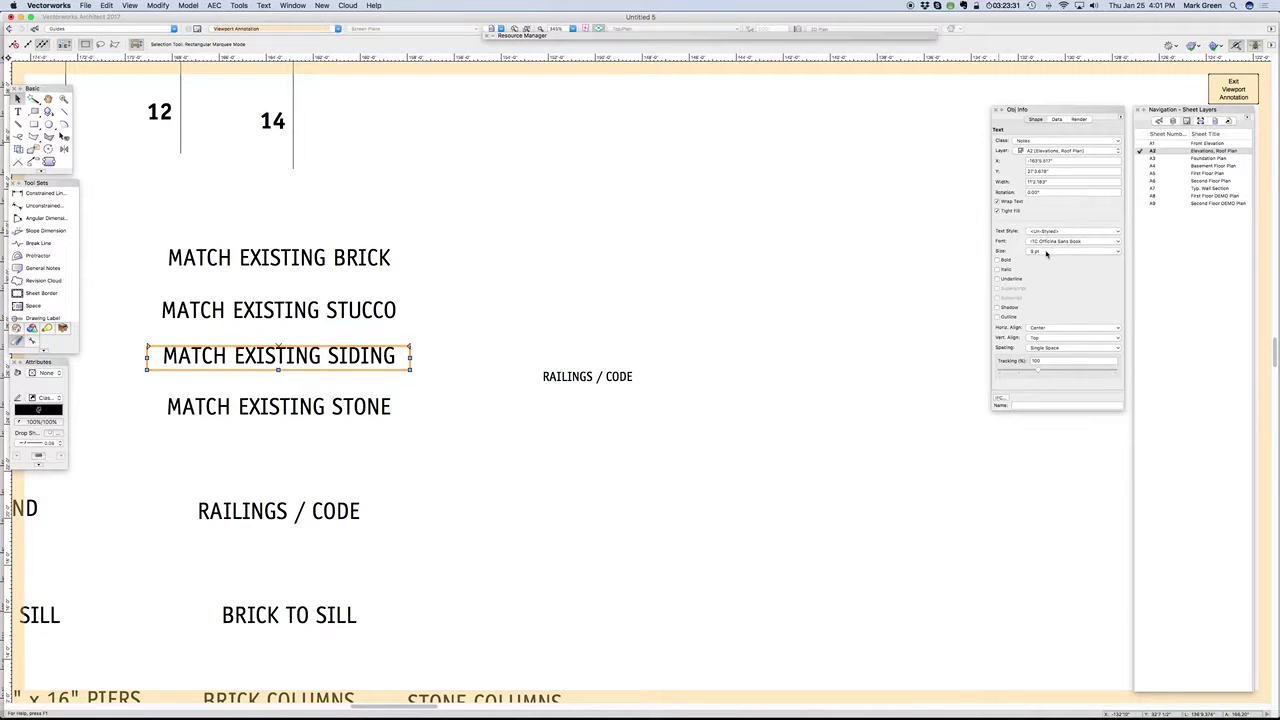
{"action": "left_click", "coordinate": [620, 378]}
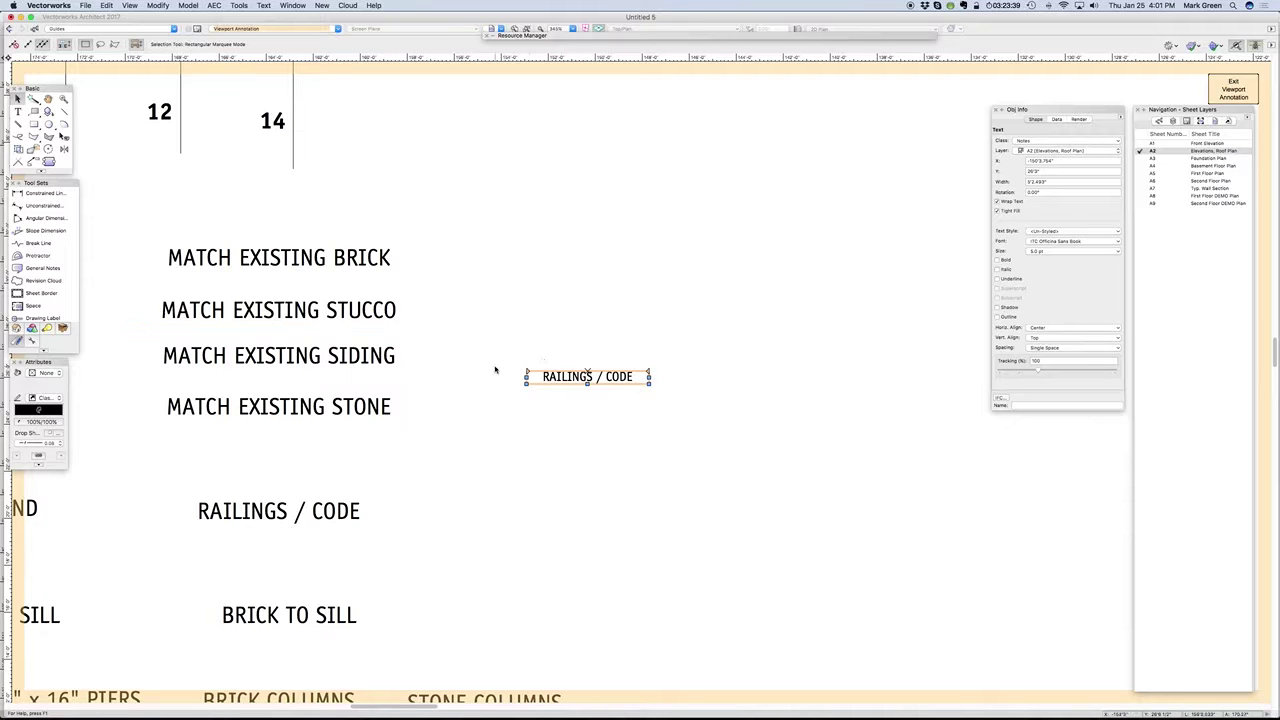
{"action": "key", "text": "Delete"}
Step: Move the whole block of standard notes horizontally closer to the left elevation and sheet border
{"action": "scroll", "coordinate": [540, 323], "scroll_direction": "down", "scroll_amount": 5}
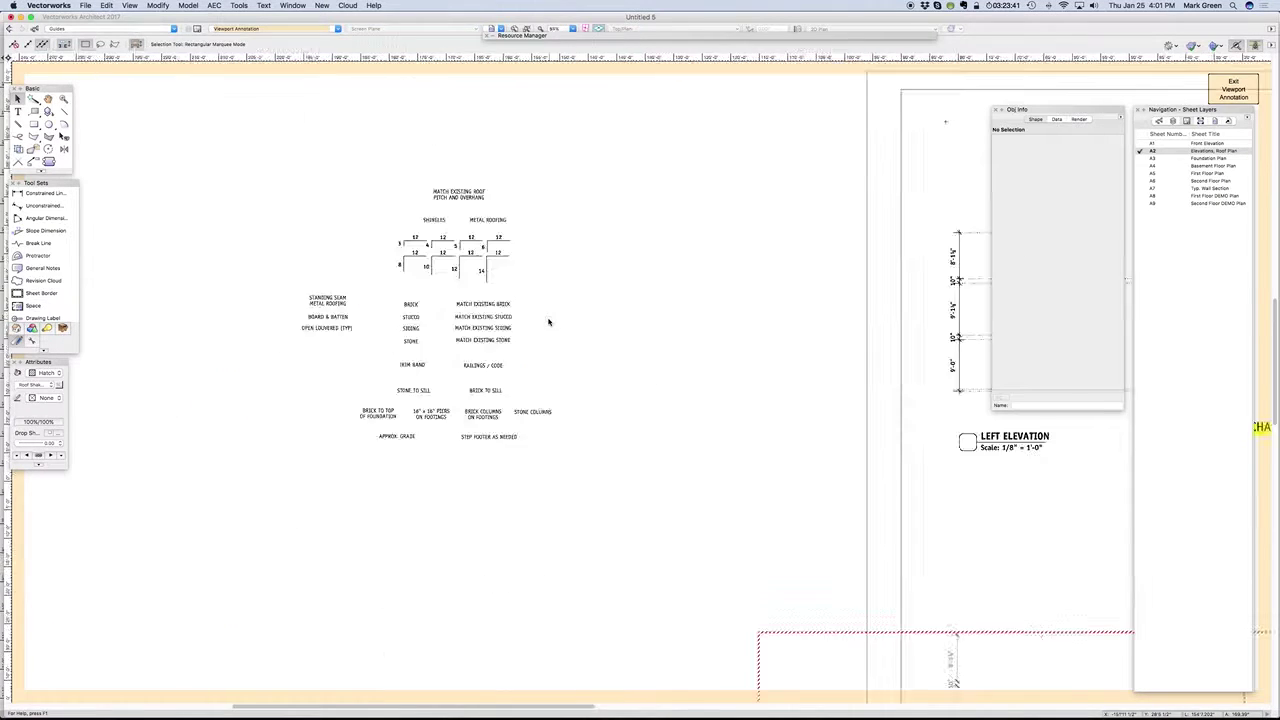
{"action": "left_click_drag", "start_coordinate": [654, 152], "coordinate": [270, 530]}
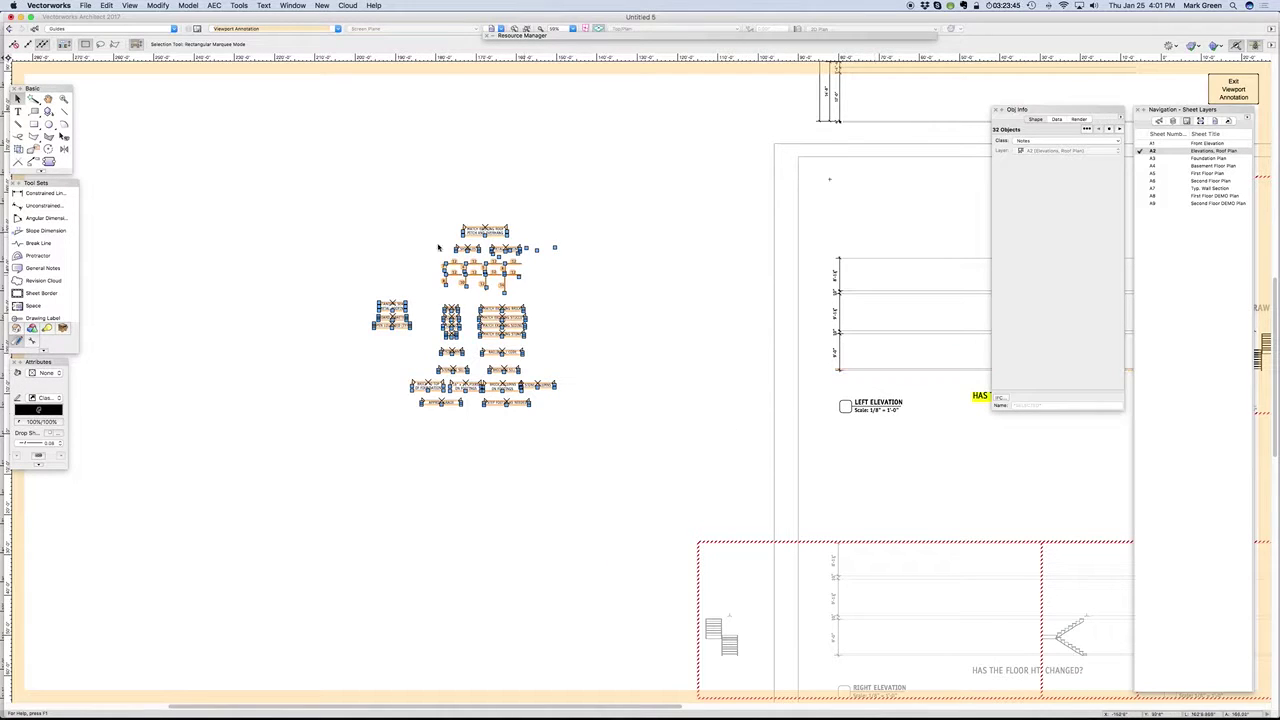
{"action": "left_click_drag", "start_coordinate": [375, 325], "coordinate": [518, 324]}
{"action": "left_click", "coordinate": [702, 341]}
{"action": "scroll", "coordinate": [702, 341], "scroll_direction": "up", "scroll_amount": 3}
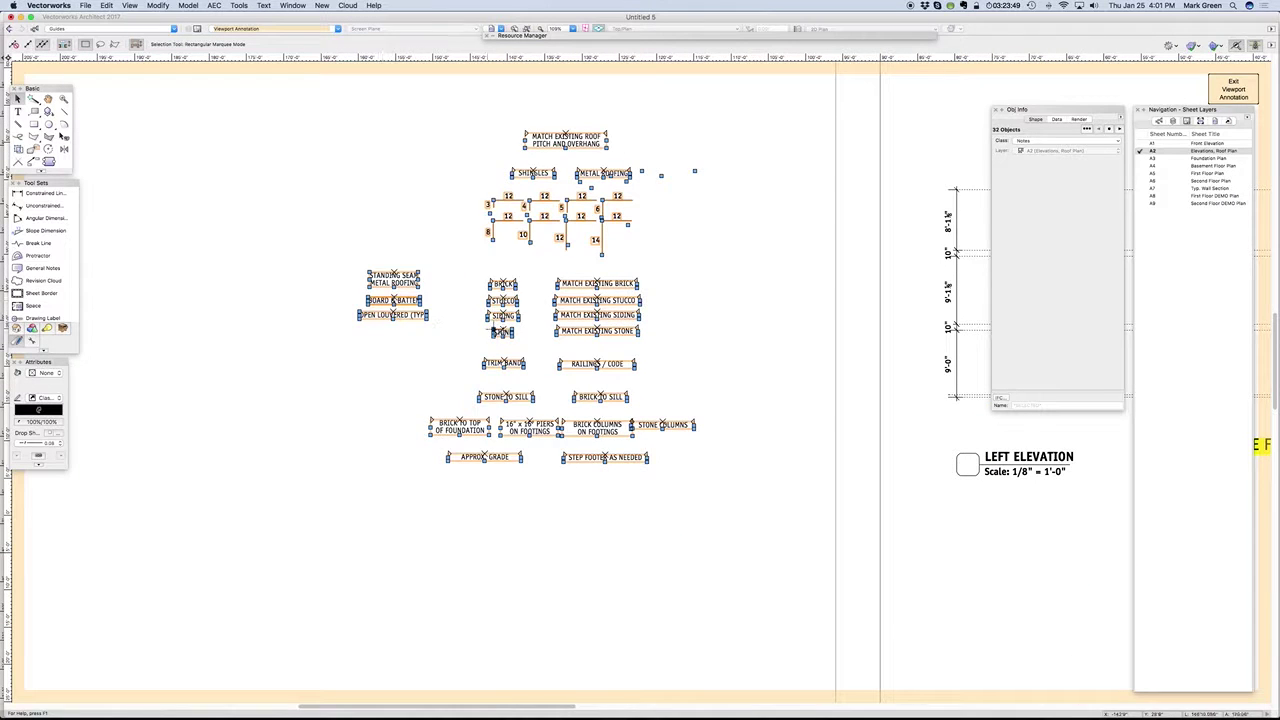
Step: Move the MATCH EXISTING STONE note toward the left elevation and undo the move
{"action": "left_click", "coordinate": [598, 331]}
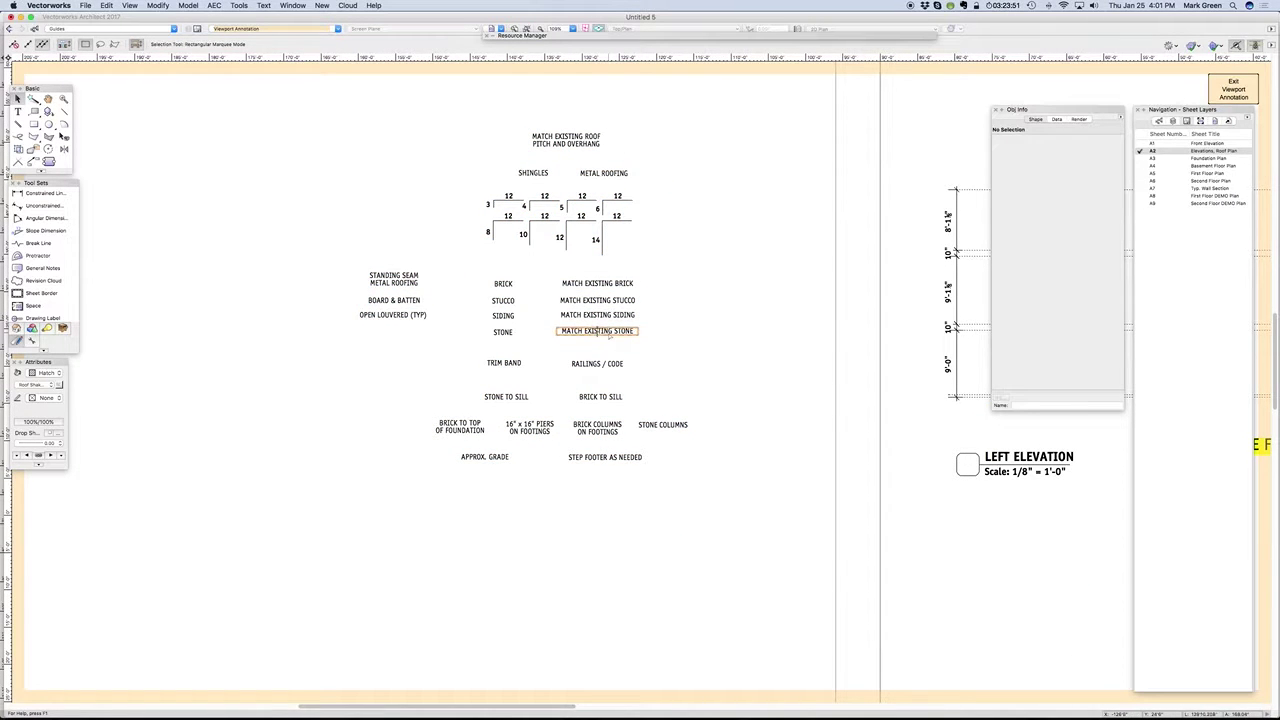
{"action": "left_click_drag", "start_coordinate": [600, 333], "coordinate": [786, 372]}
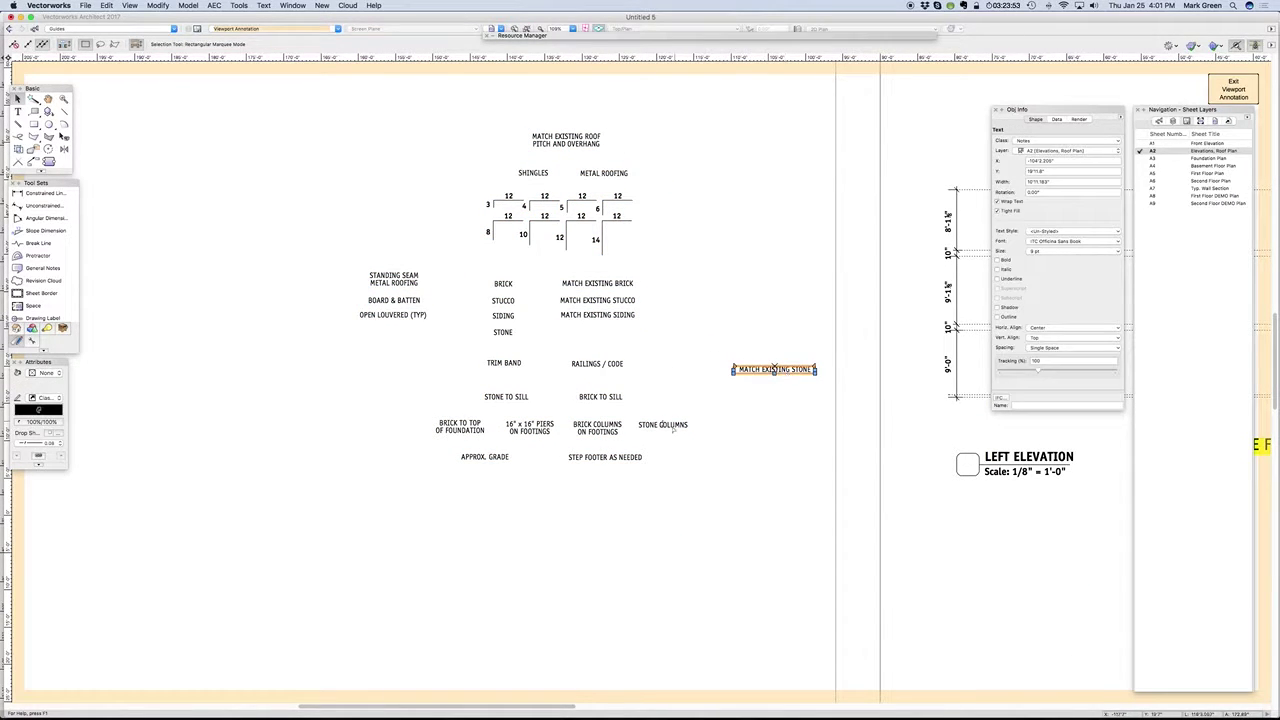
{"action": "key", "text": "super+z"}
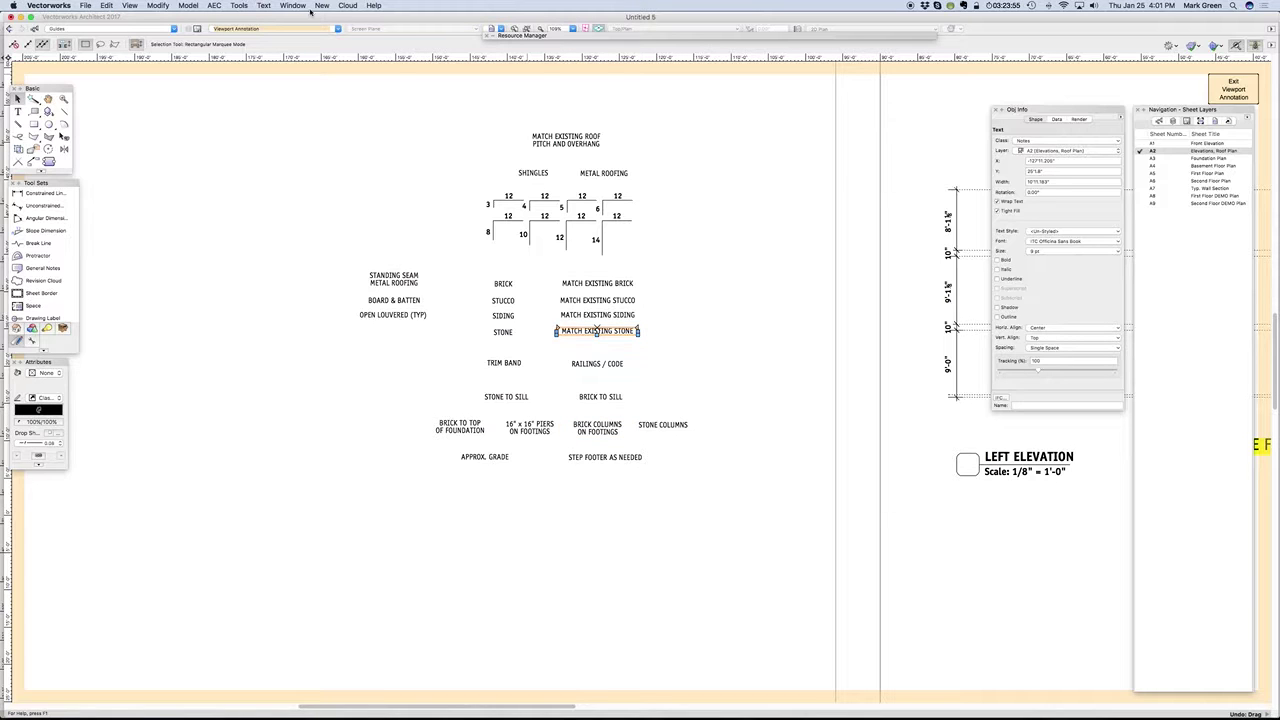
Step: Close the untitled drawing to return to the completed house project file
{"action": "left_click", "coordinate": [298, 7]}
{"action": "left_click", "coordinate": [148, 17]}
{"action": "key", "text": "super+w"}
{"action": "left_click", "coordinate": [596, 229]}
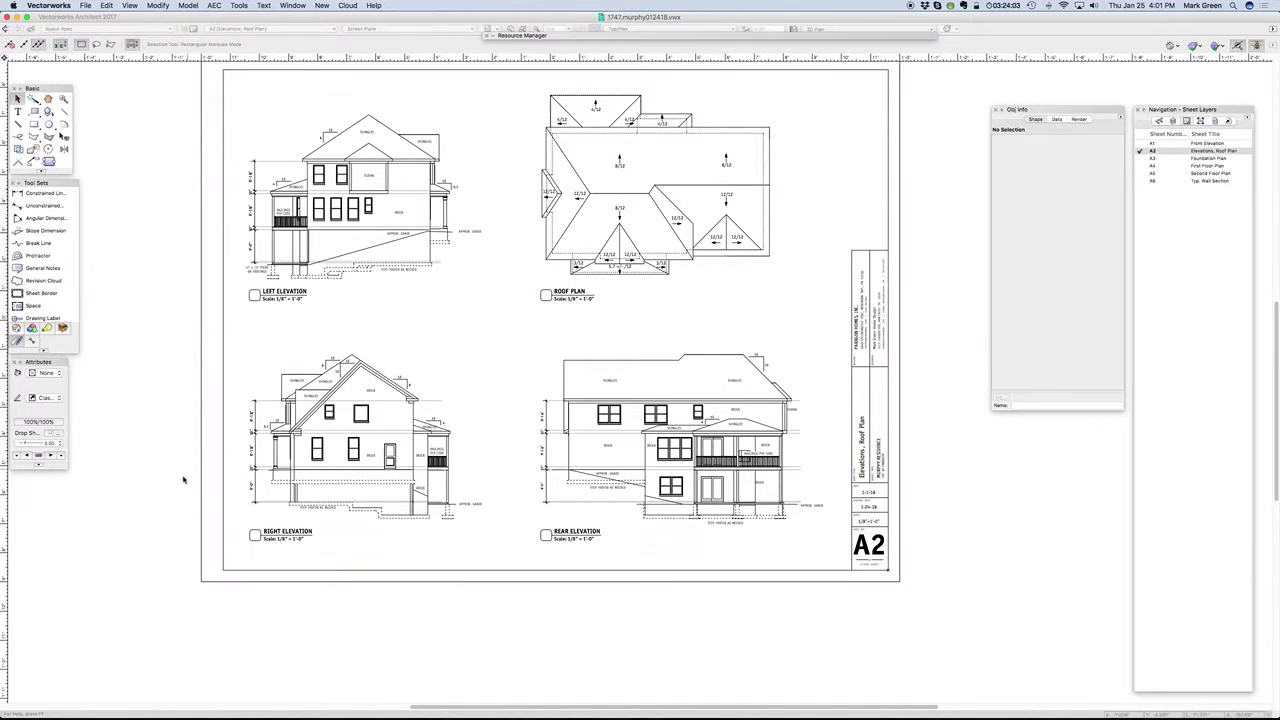
Step: Examine the notes and dimensions placed on the right elevation of the completed project's sheet A2
{"action": "scroll", "coordinate": [183, 483], "scroll_direction": "up", "scroll_amount": 6}
{"action": "scroll", "coordinate": [129, 483], "scroll_direction": "down", "scroll_amount": 2}
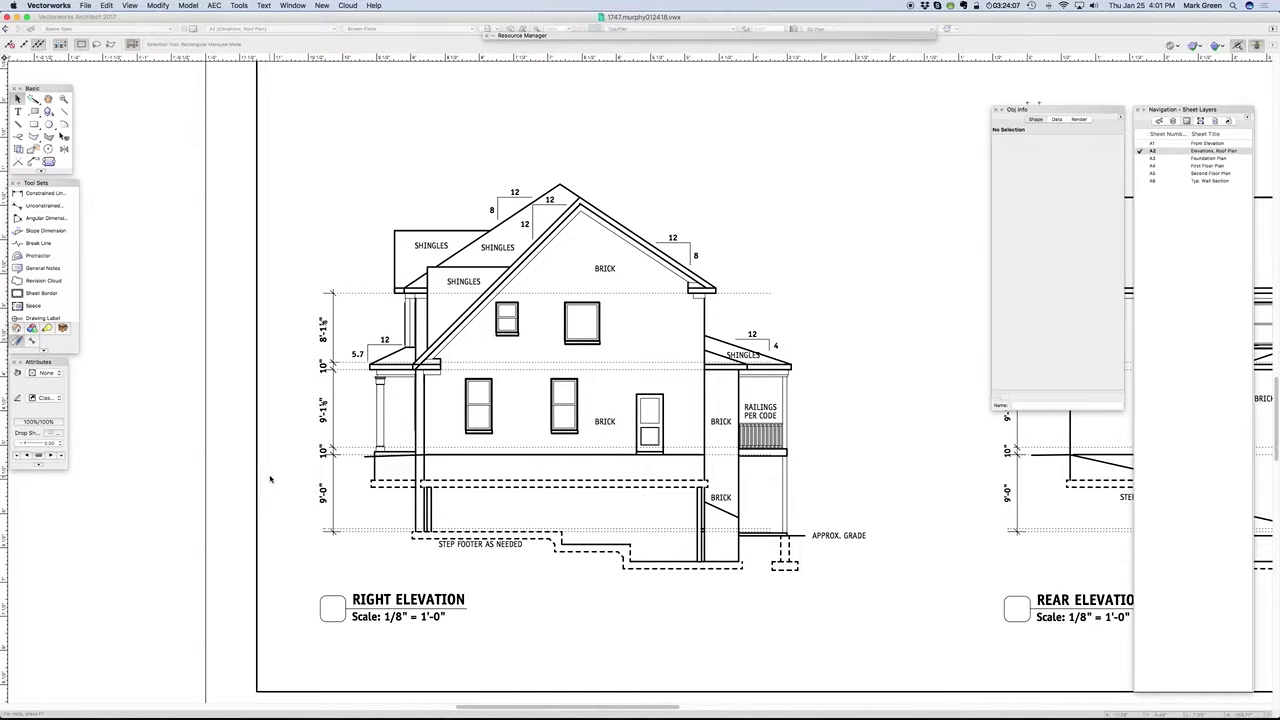
{"action": "left_click", "coordinate": [335, 481]}
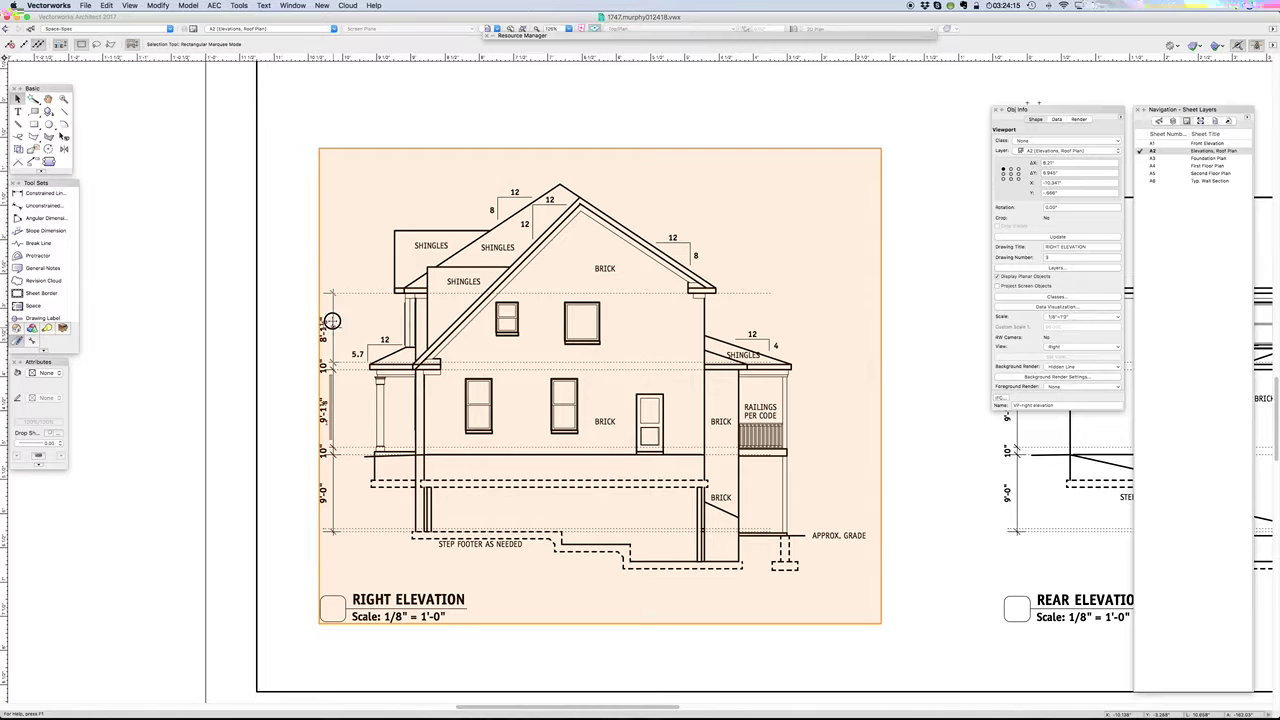
{"action": "scroll", "coordinate": [398, 585], "scroll_direction": "down", "scroll_amount": 6}
Step: Create a new document from the Default.sta template and open its sheet A1, Front Elevation
{"action": "left_click", "coordinate": [293, 5]}
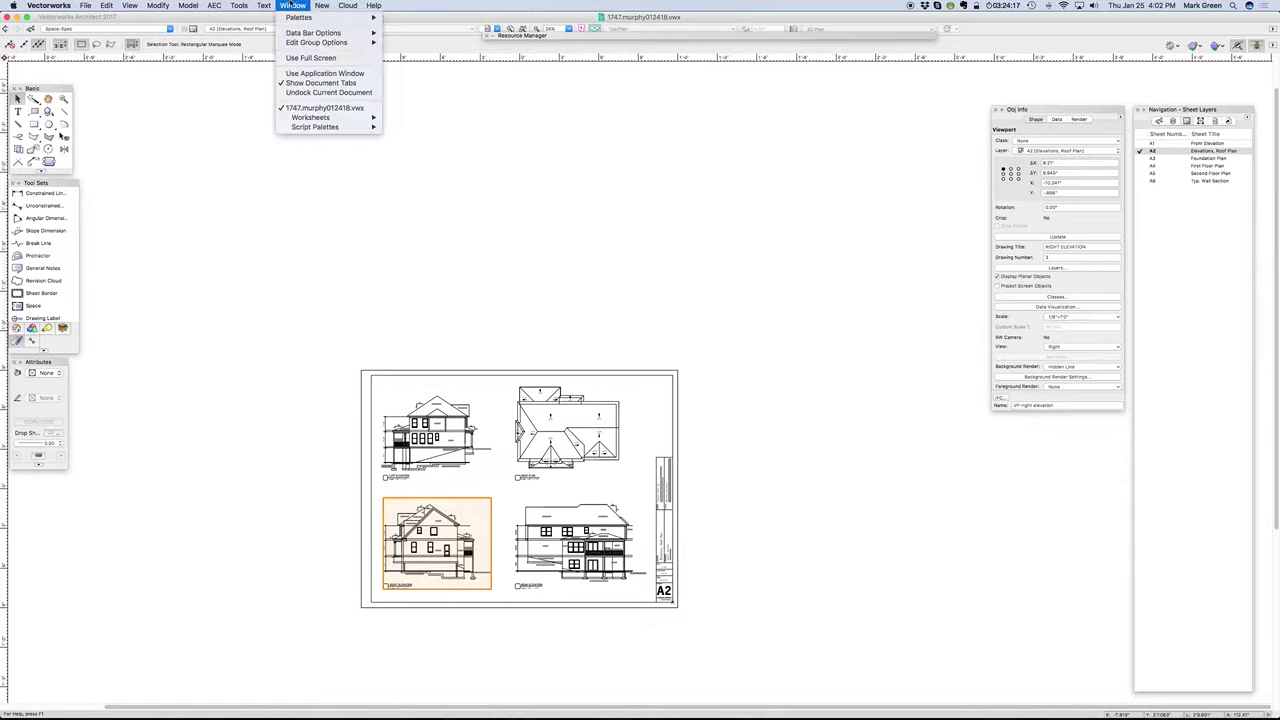
{"action": "left_click", "coordinate": [291, 4]}
{"action": "key", "text": "super+n"}
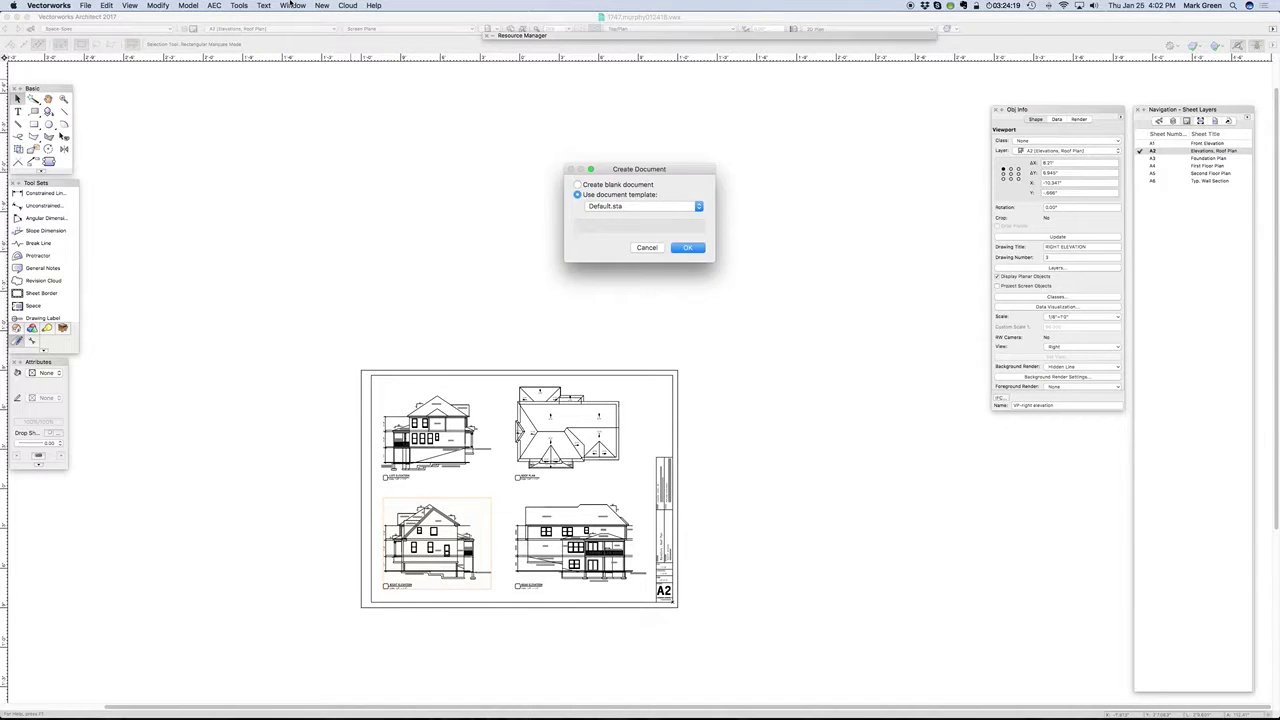
{"action": "key", "text": "Return"}
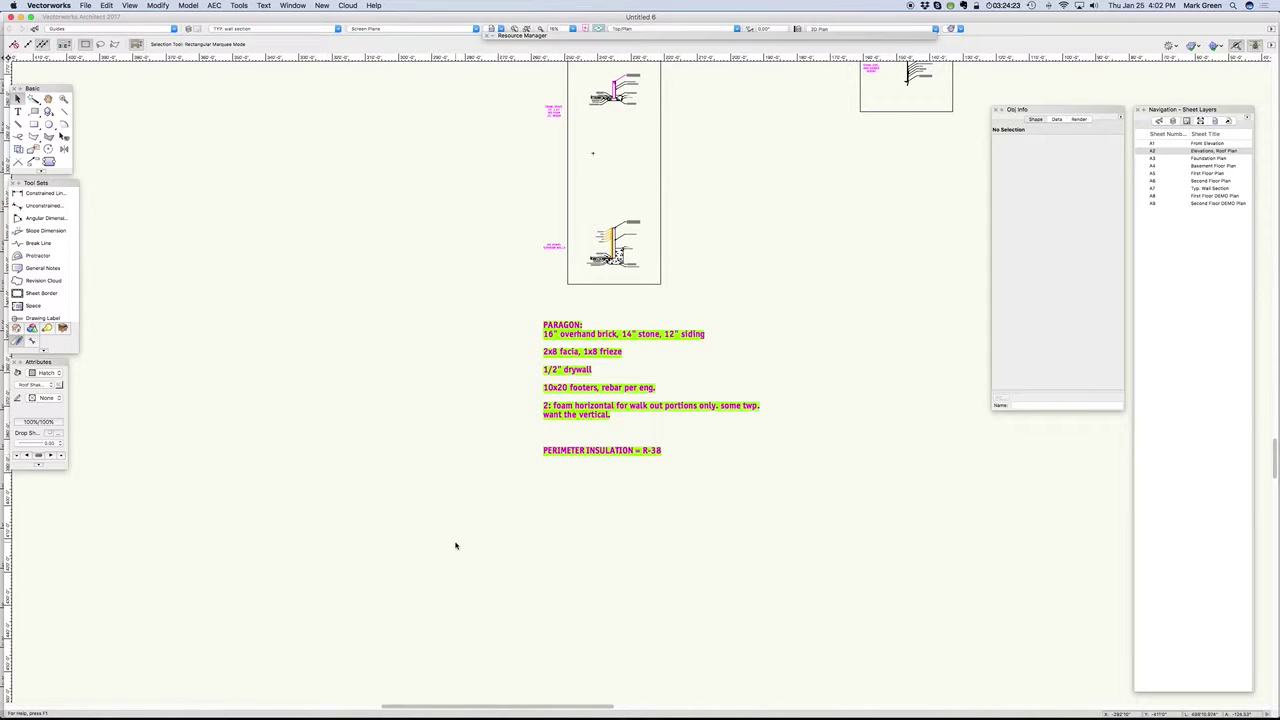
{"action": "scroll", "coordinate": [455, 545], "scroll_direction": "down", "scroll_amount": 2}
{"action": "left_click", "coordinate": [1141, 144]}
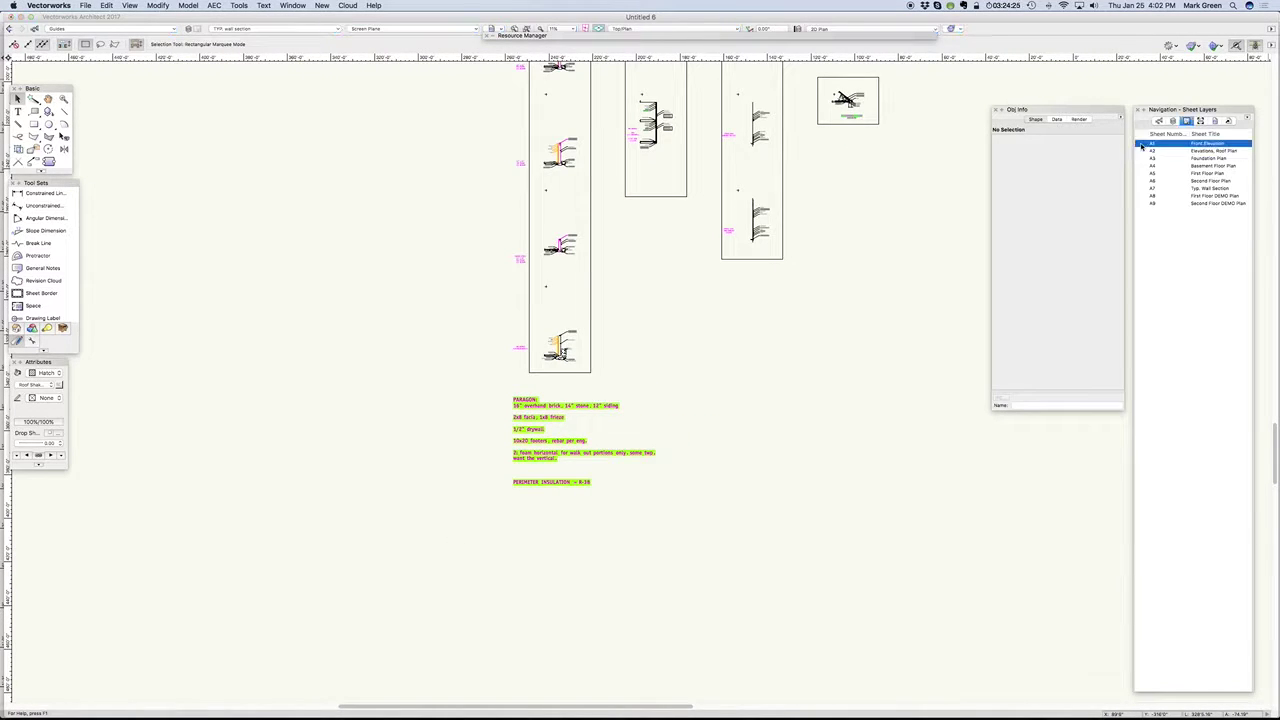
Step: Examine the floor-height lines and vertical dimensions inside and above the front elevation sheet border
{"action": "scroll", "coordinate": [525, 452], "scroll_direction": "up", "scroll_amount": 10}
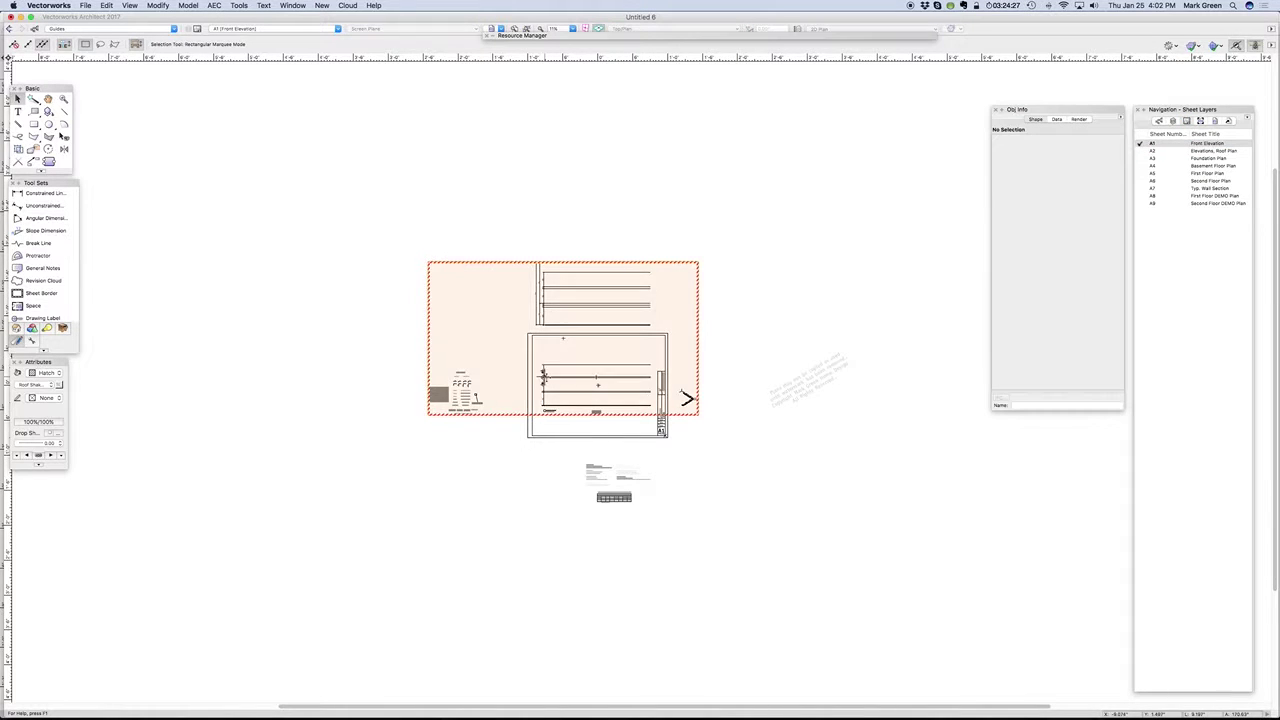
{"action": "scroll", "coordinate": [580, 397], "scroll_direction": "up", "scroll_amount": 1}
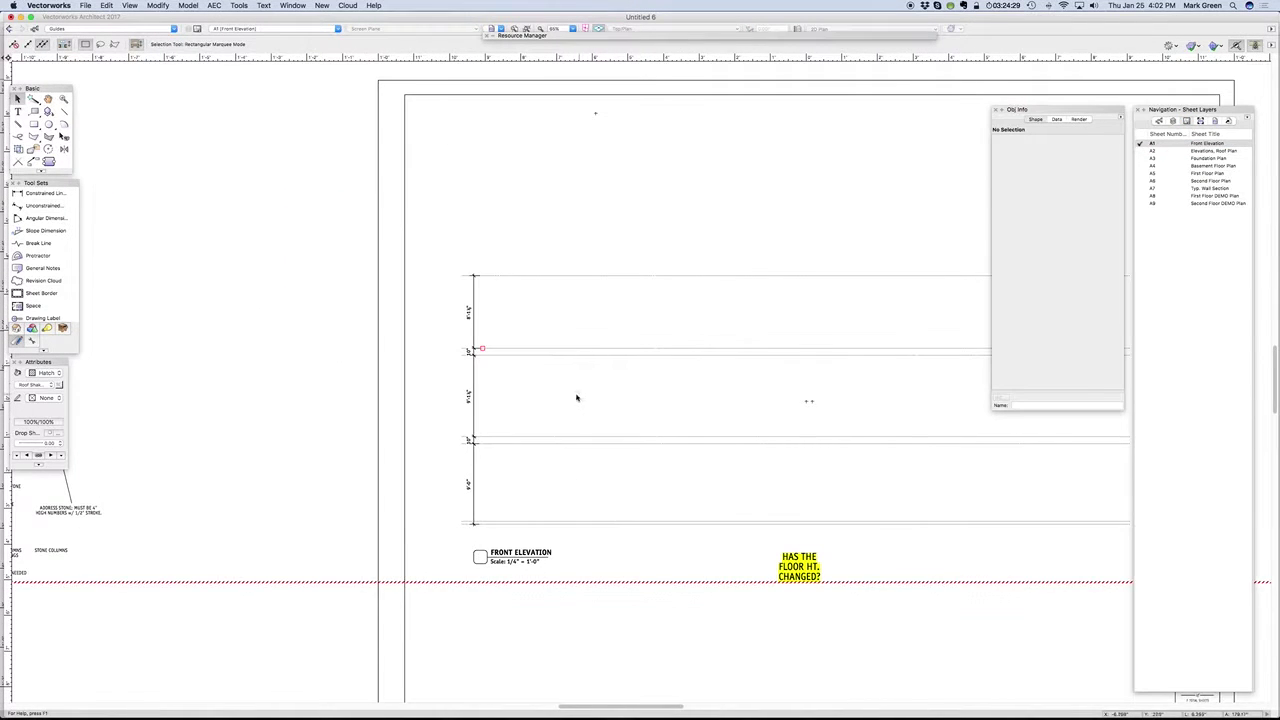
{"action": "scroll", "coordinate": [563, 405], "scroll_direction": "up", "scroll_amount": 2}
{"action": "scroll", "coordinate": [395, 393], "scroll_direction": "down", "scroll_amount": 1}
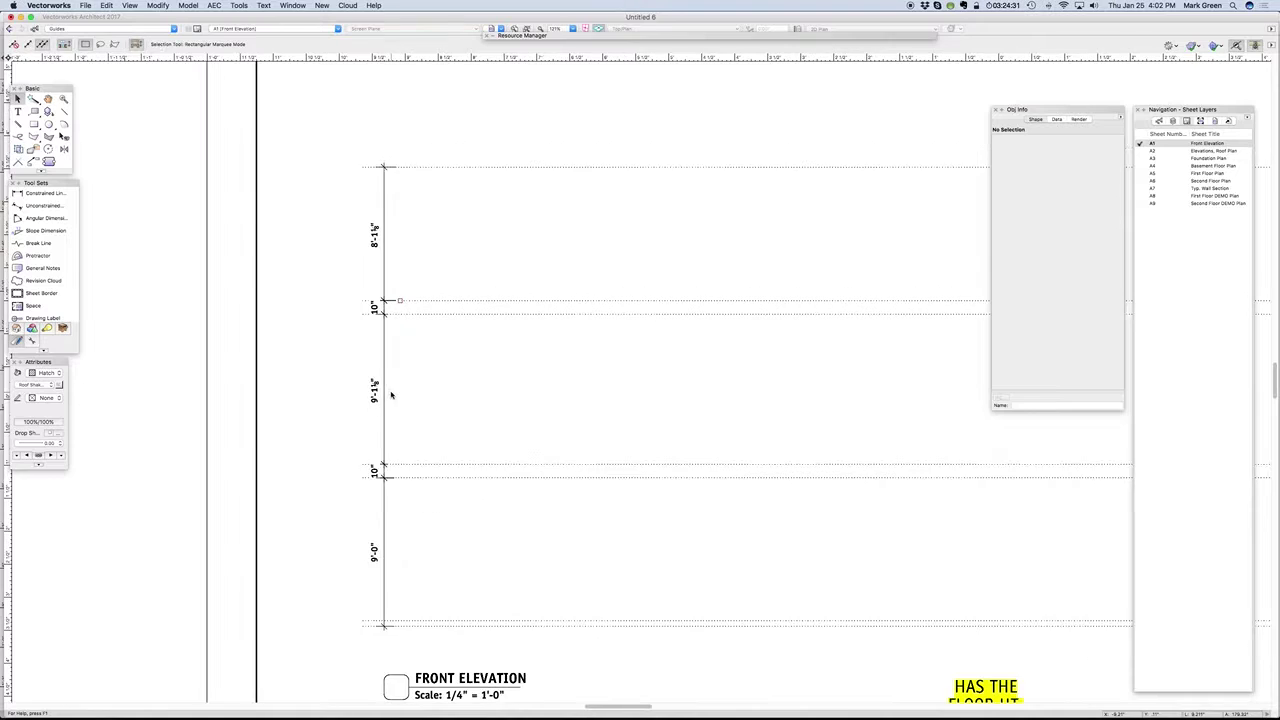
{"action": "scroll", "coordinate": [274, 414], "scroll_direction": "down", "scroll_amount": 3}
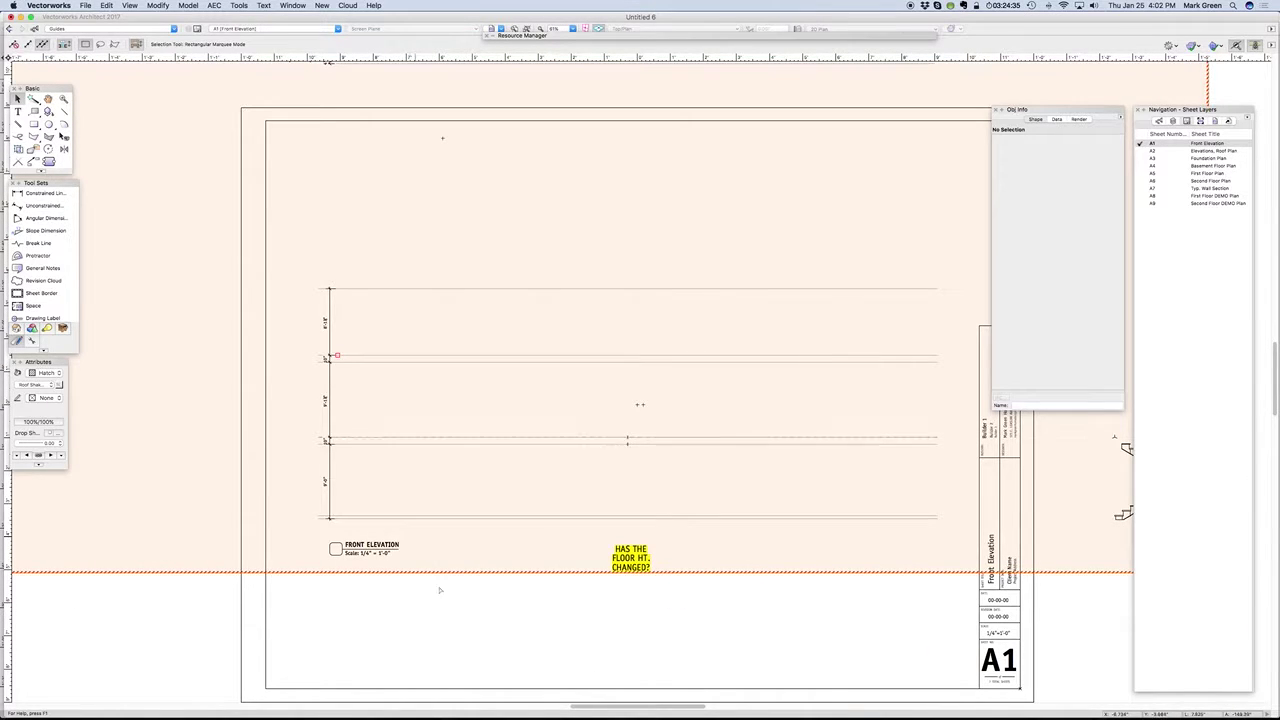
{"action": "scroll", "coordinate": [451, 640], "scroll_direction": "down", "scroll_amount": 3}
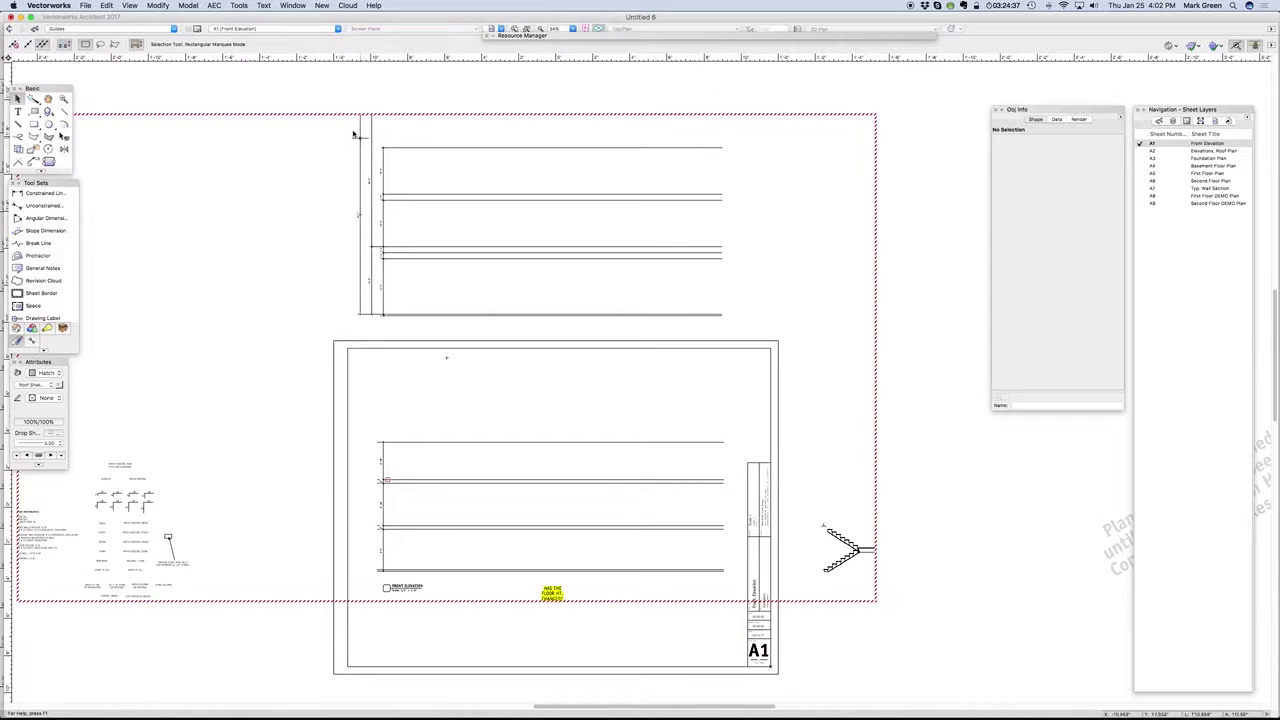
{"action": "scroll", "coordinate": [390, 113], "scroll_direction": "up", "scroll_amount": 3}
{"action": "scroll", "coordinate": [389, 113], "scroll_direction": "down", "scroll_amount": 2}
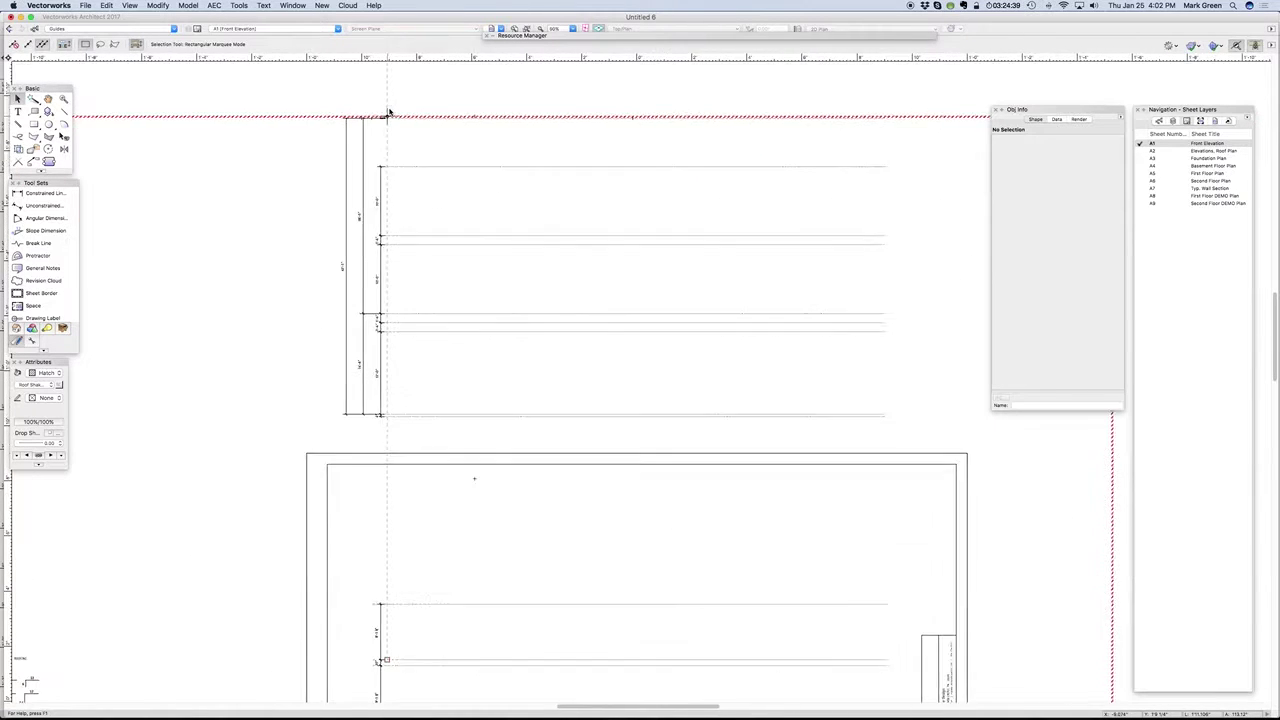
{"action": "scroll", "coordinate": [389, 113], "scroll_direction": "up", "scroll_amount": 1}
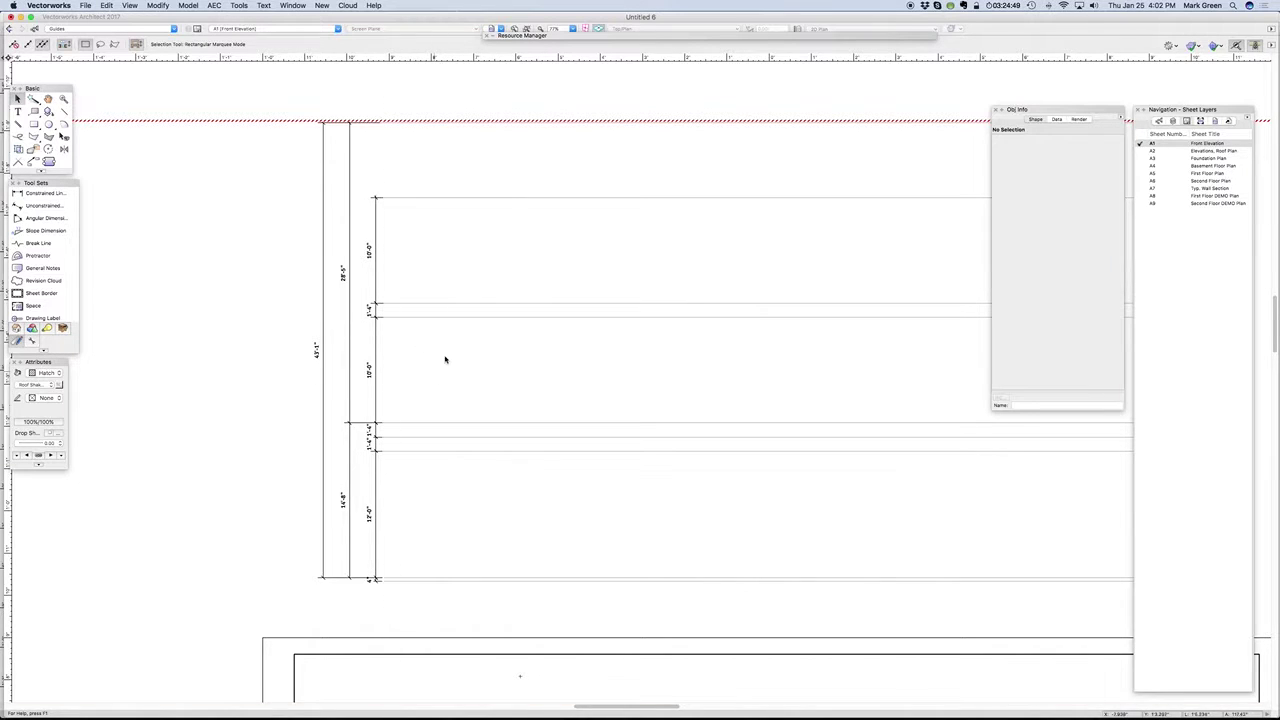
{"action": "scroll", "coordinate": [430, 363], "scroll_direction": "down", "scroll_amount": 5}
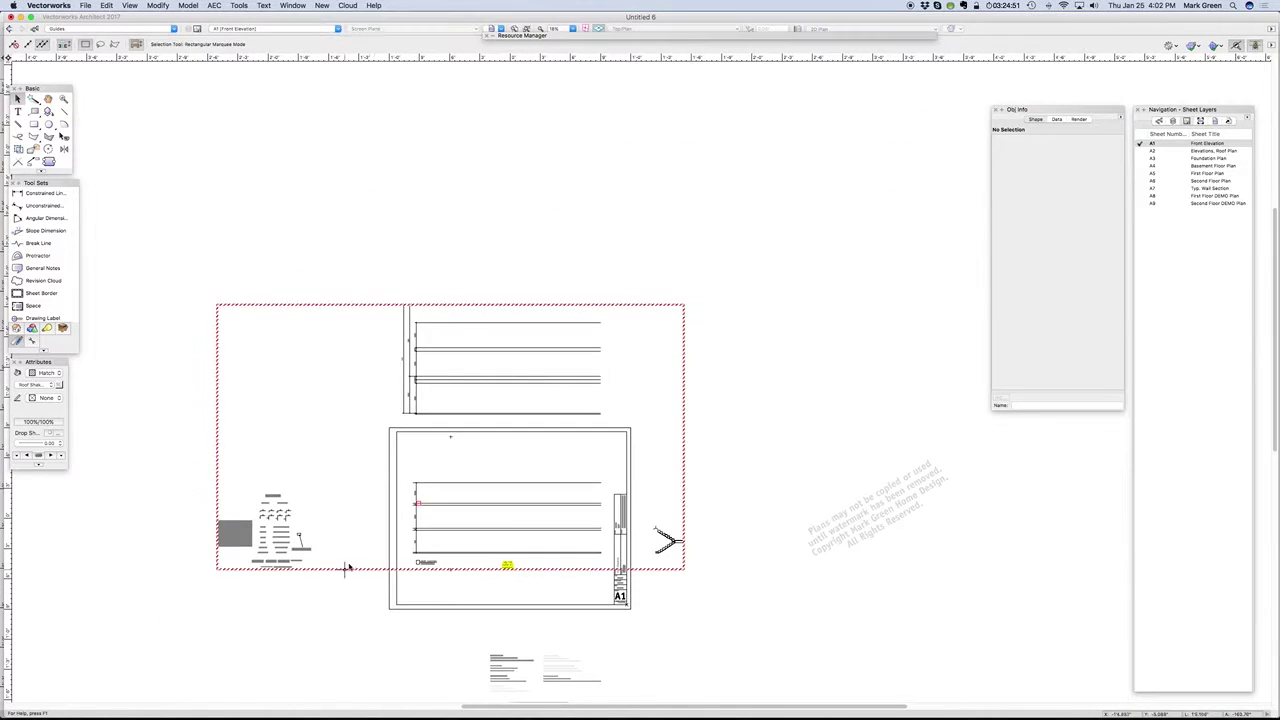
{"action": "scroll", "coordinate": [404, 558], "scroll_direction": "up", "scroll_amount": 4}
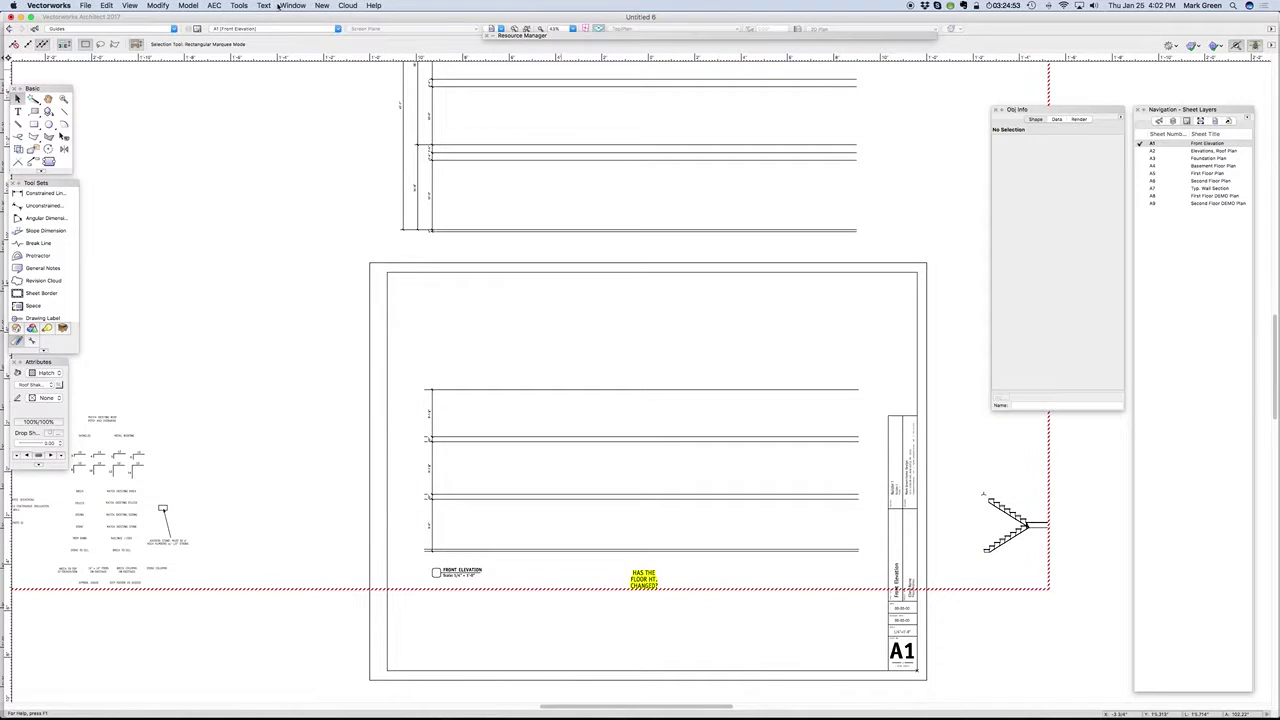
Step: Switch to the completed house project file and bring the elevations on sheet A2 into view
{"action": "left_click", "coordinate": [290, 6]}
{"action": "left_click", "coordinate": [312, 107]}
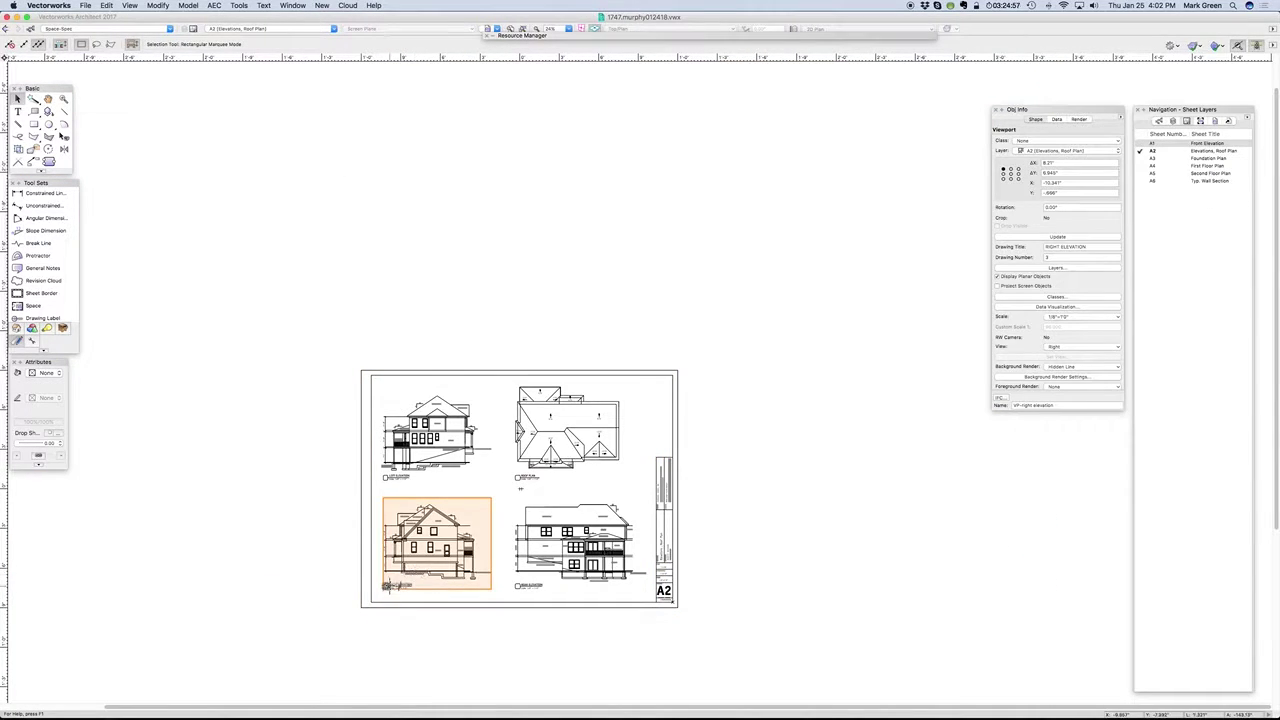
{"action": "scroll", "coordinate": [380, 588], "scroll_direction": "up", "scroll_amount": 3}
{"action": "left_click", "coordinate": [378, 585]}
Step: Draw a vertical line about 11.25" long along the right and left elevations' dimension strings, and delete it
{"action": "key", "text": "2"}
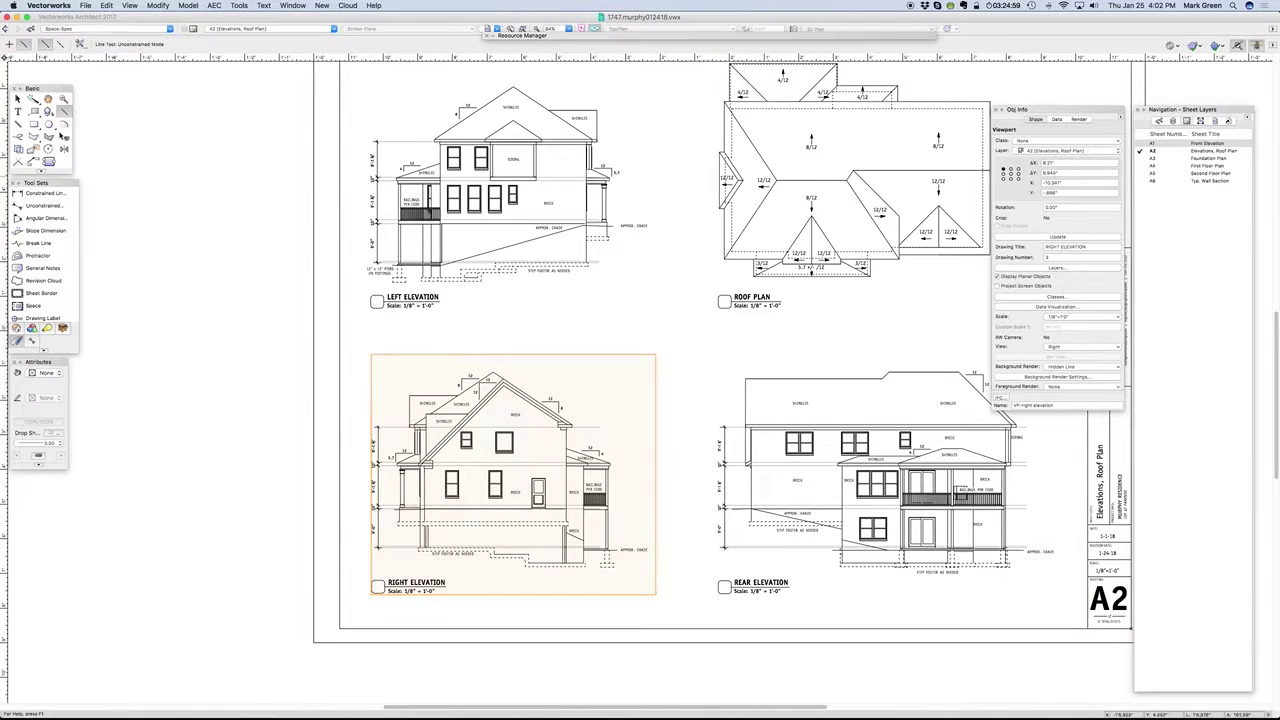
{"action": "left_click_drag", "start_coordinate": [378, 548], "coordinate": [378, 91]}
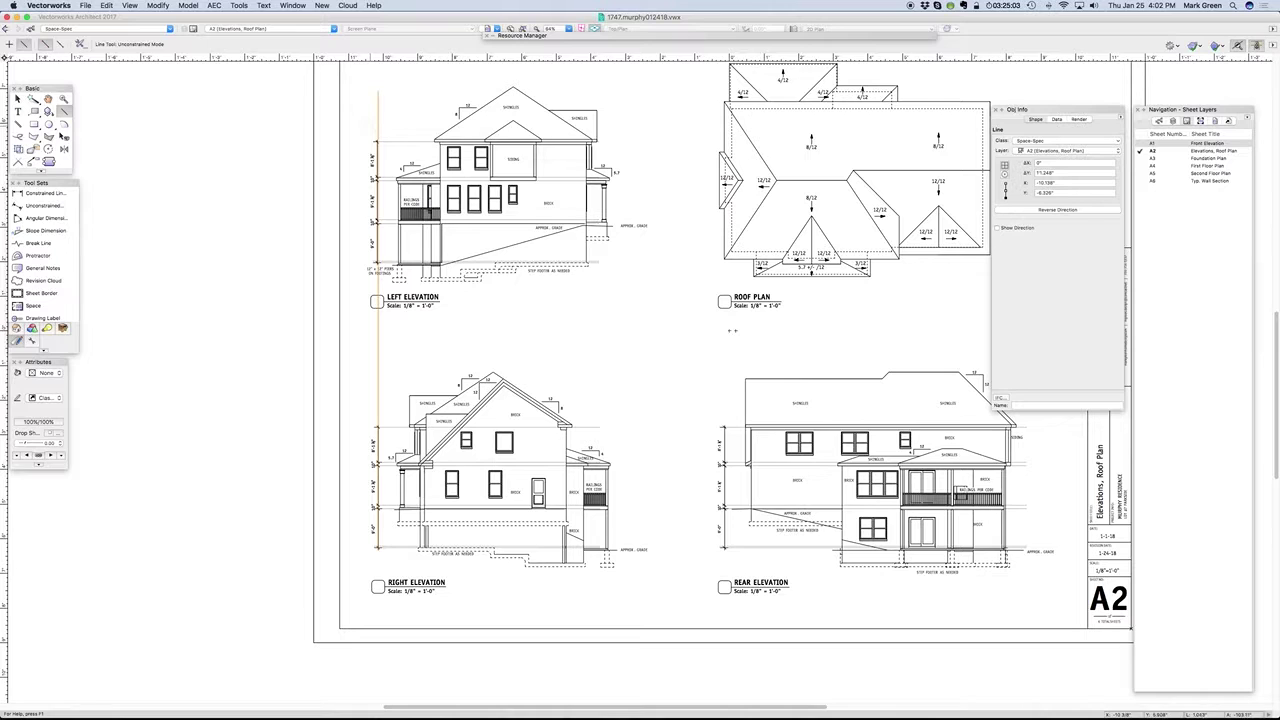
{"action": "key", "text": "Delete"}
Step: Set the active class to Notes, draw a vertical check line through both elevations' dimensions to the sheet border, and delete it
{"action": "left_click", "coordinate": [105, 28]}
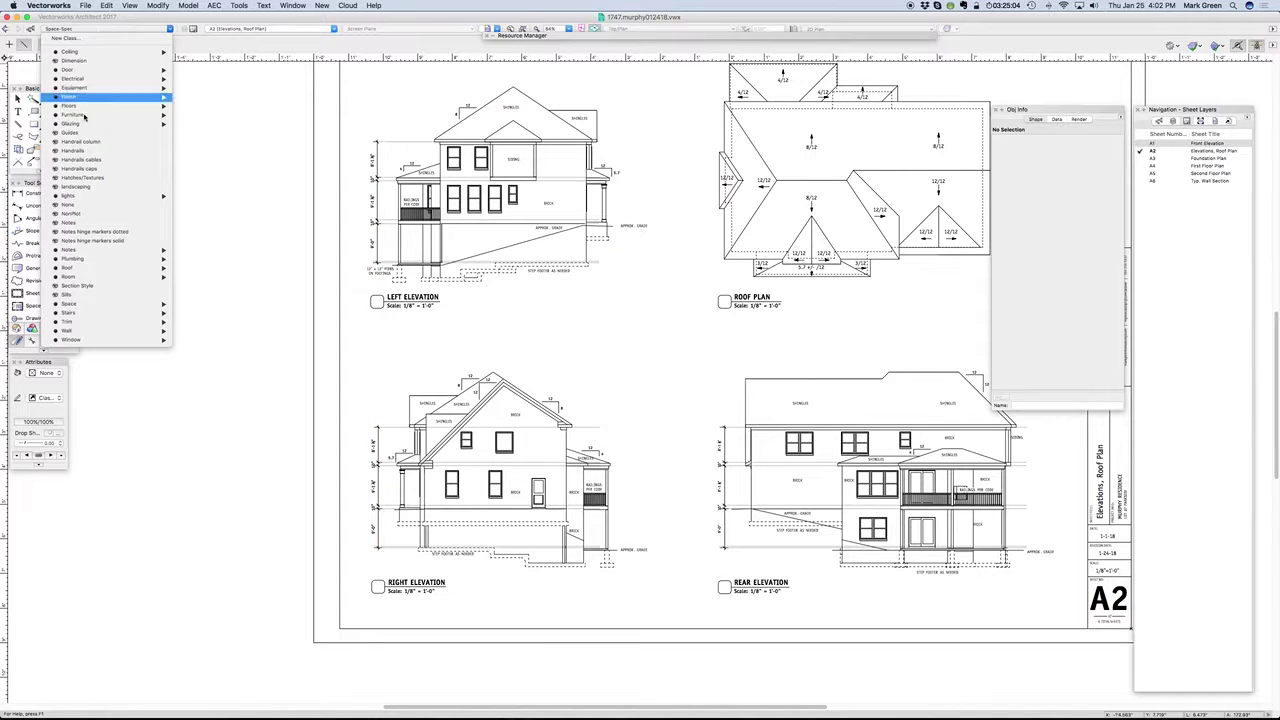
{"action": "left_click", "coordinate": [104, 223]}
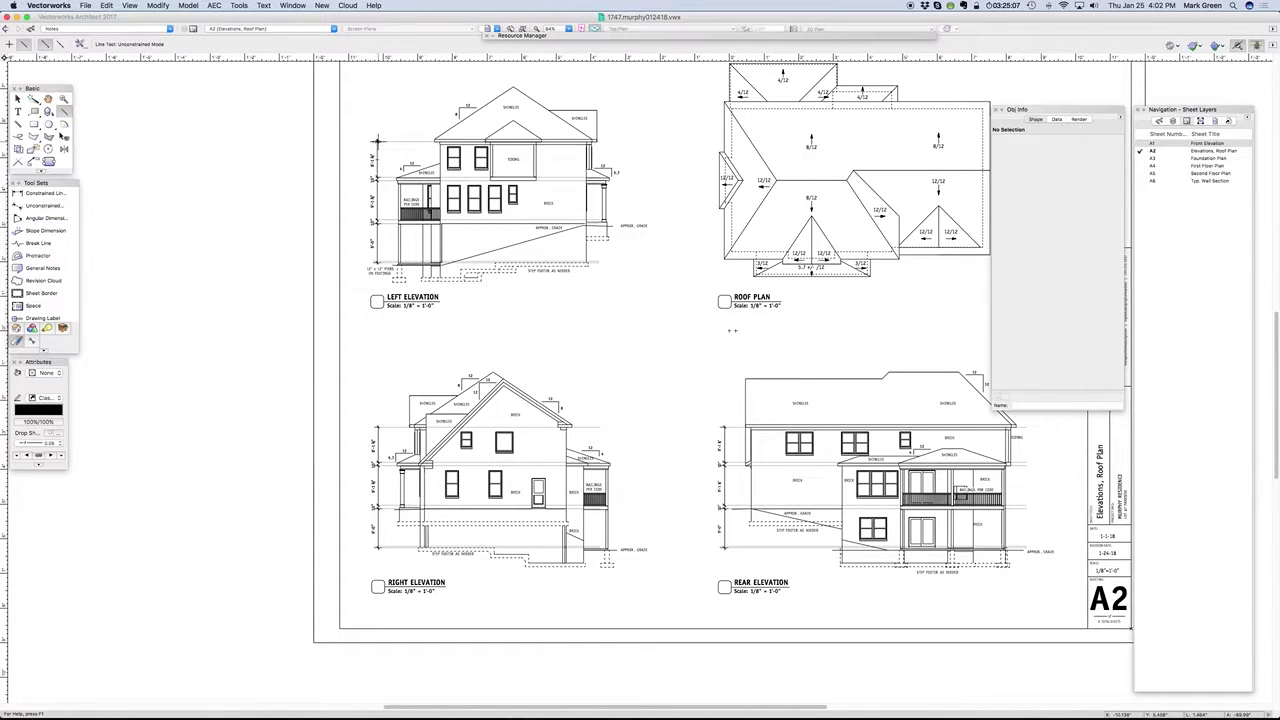
{"action": "left_click", "coordinate": [377, 140]}
{"action": "left_click", "coordinate": [377, 628]}
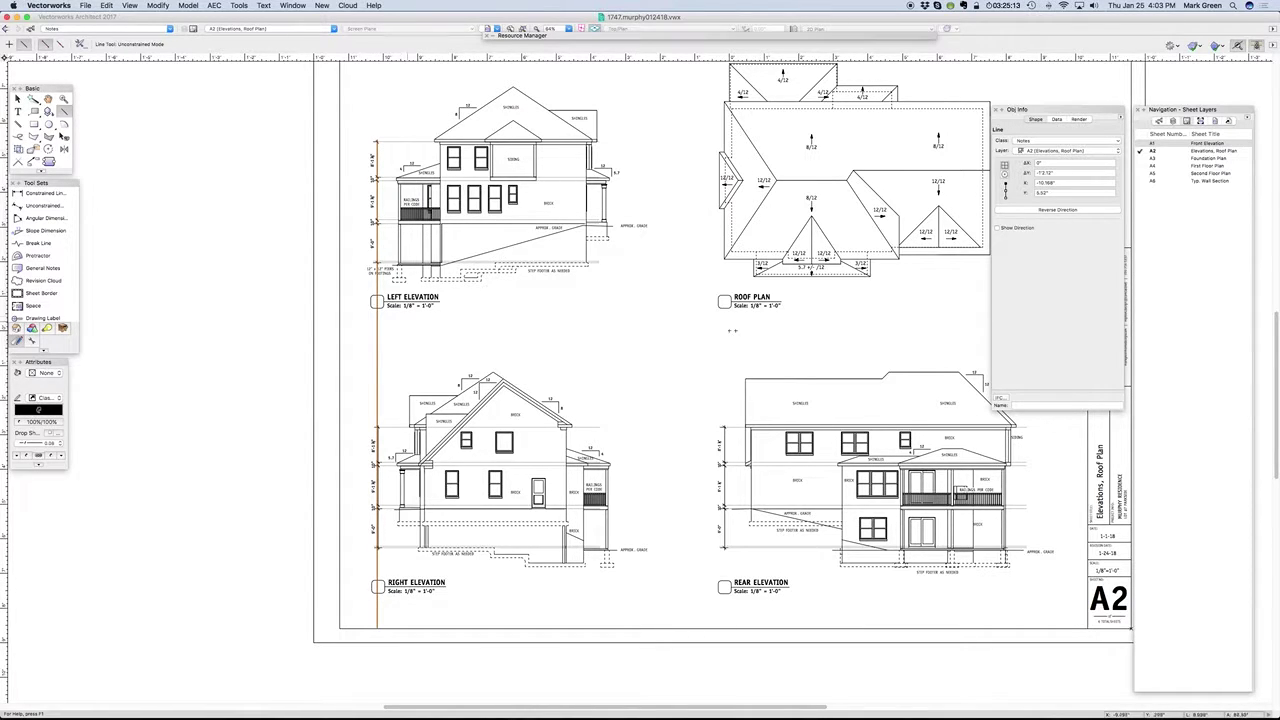
{"action": "key", "text": "Delete"}
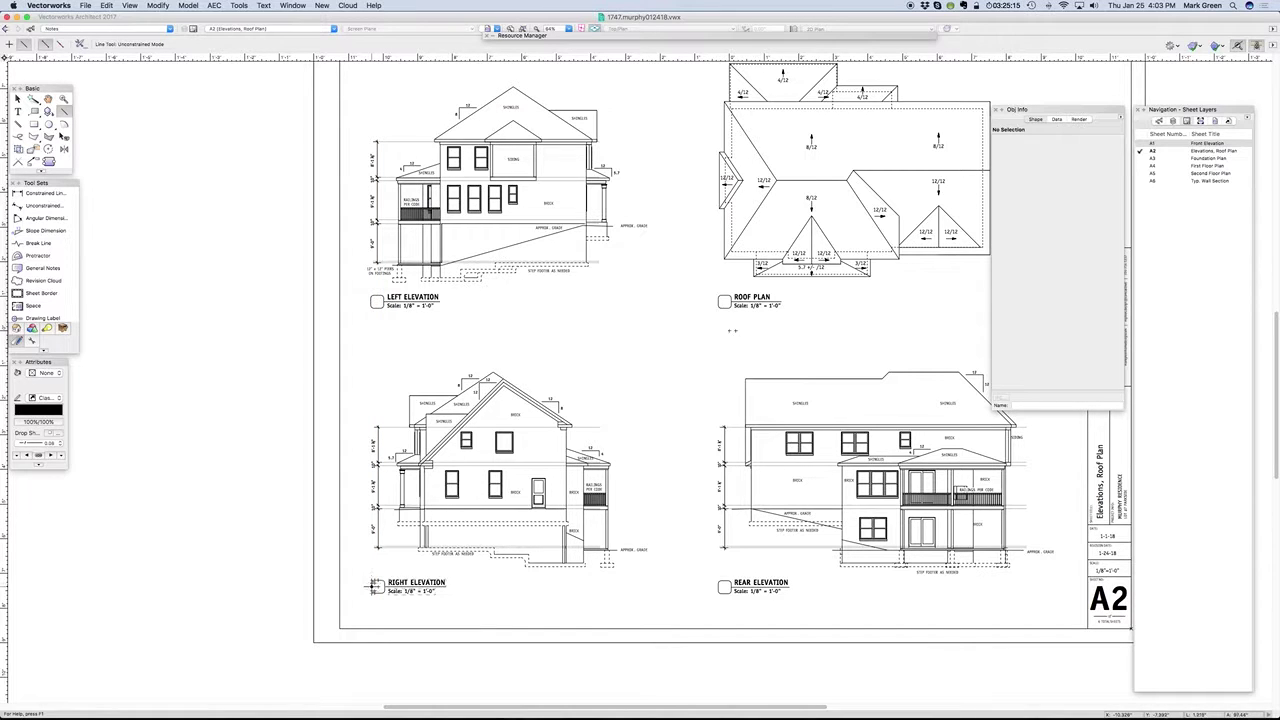
Step: Draw horizontal check lines from the right elevation's title marker to the rear elevation's and from the left elevation's to the roof plan's, deleting each
{"action": "left_click", "coordinate": [377, 587]}
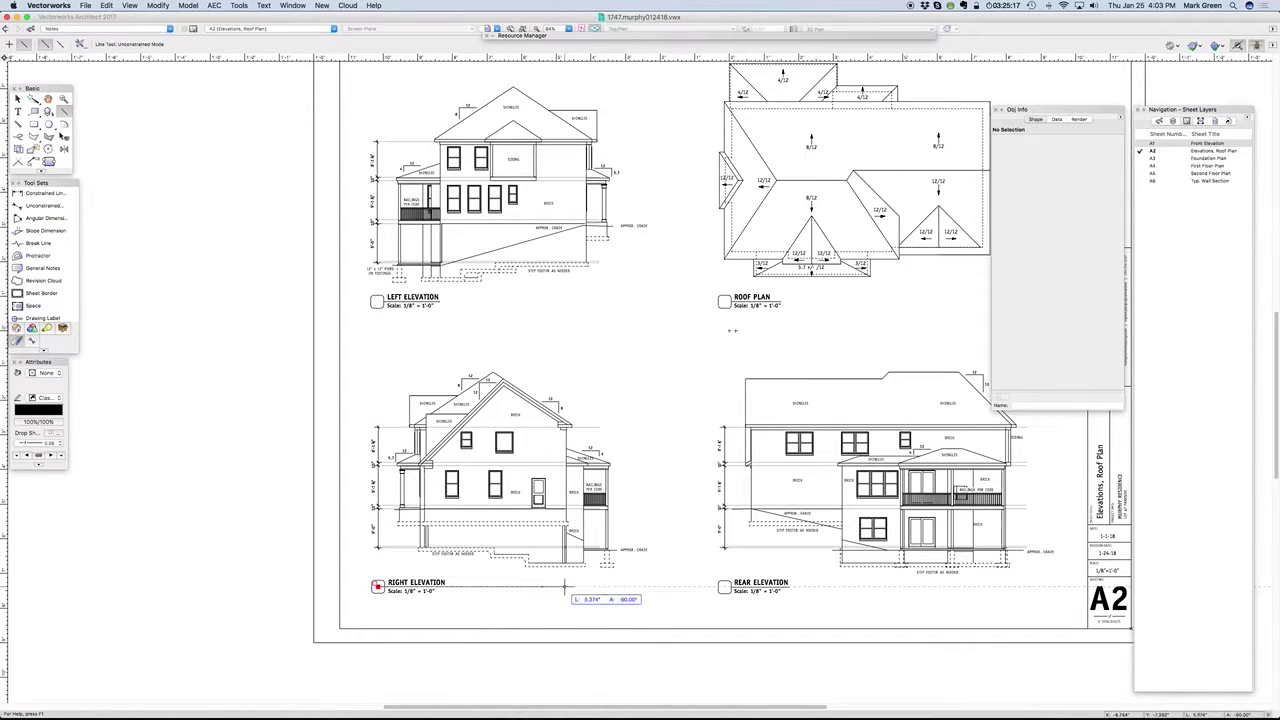
{"action": "left_click", "coordinate": [853, 587]}
{"action": "key", "text": "Delete"}
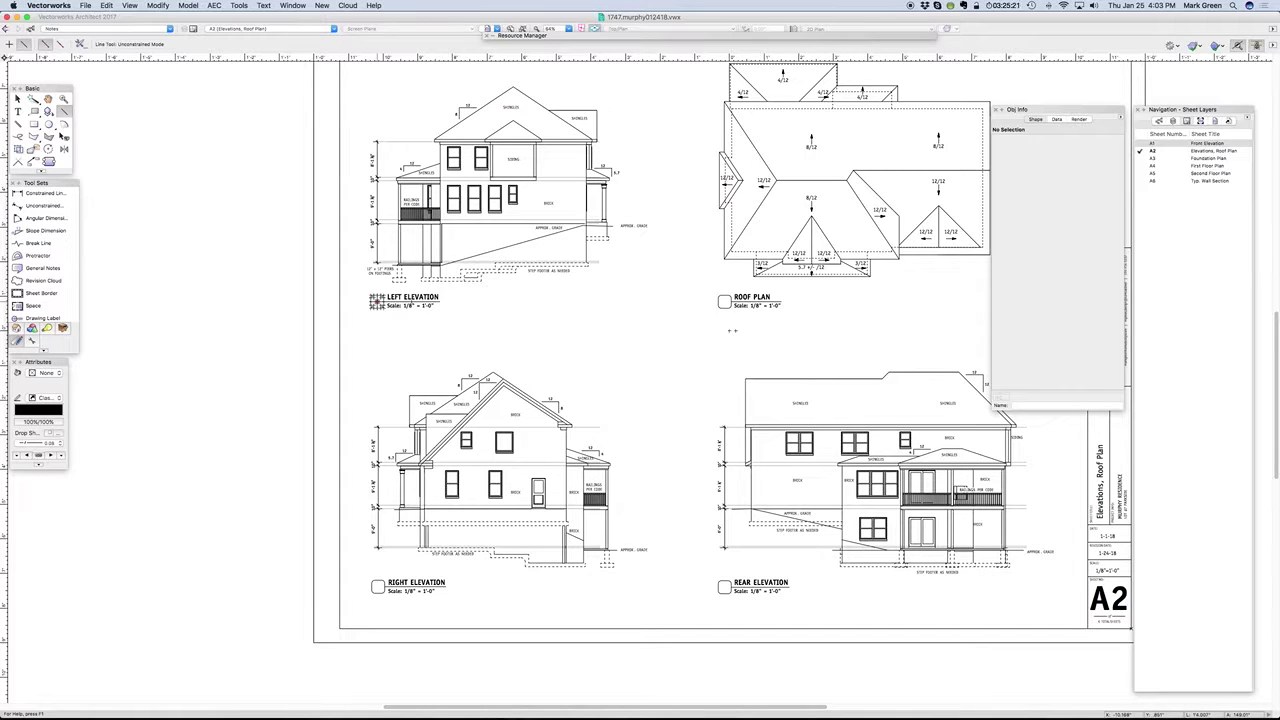
{"action": "left_click", "coordinate": [377, 300]}
{"action": "left_click", "coordinate": [892, 300]}
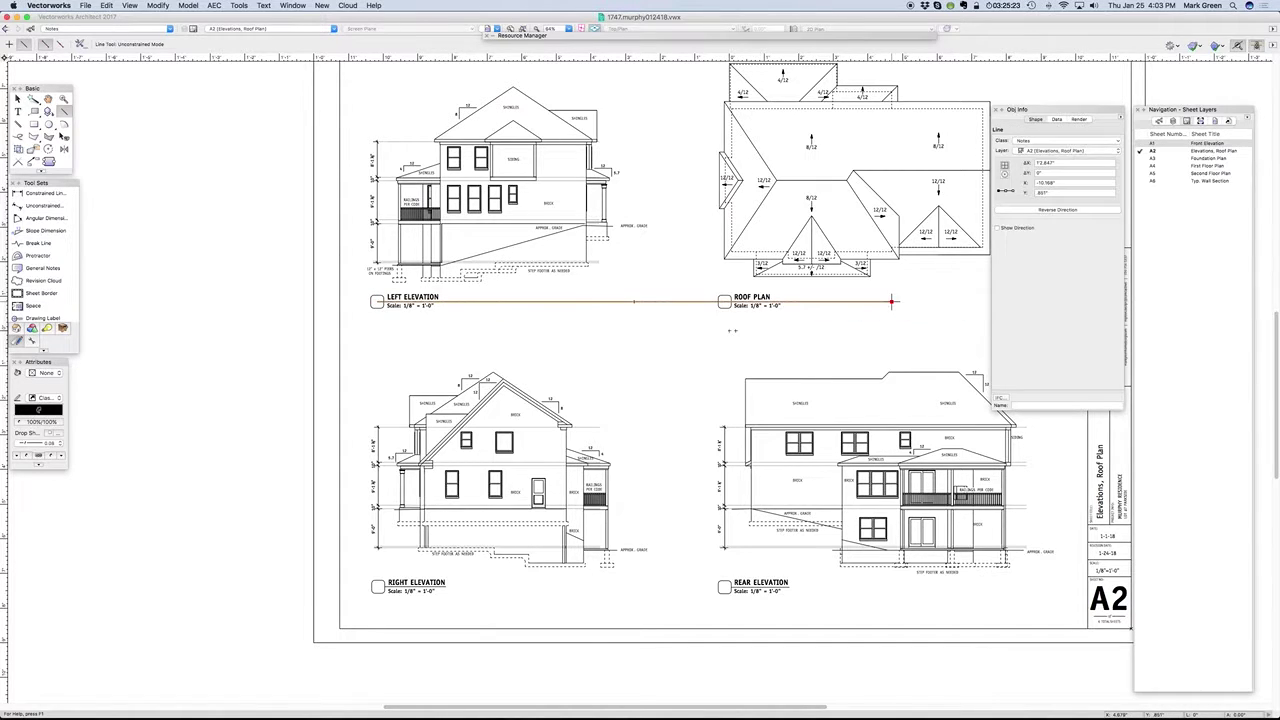
{"action": "key", "text": "Delete"}
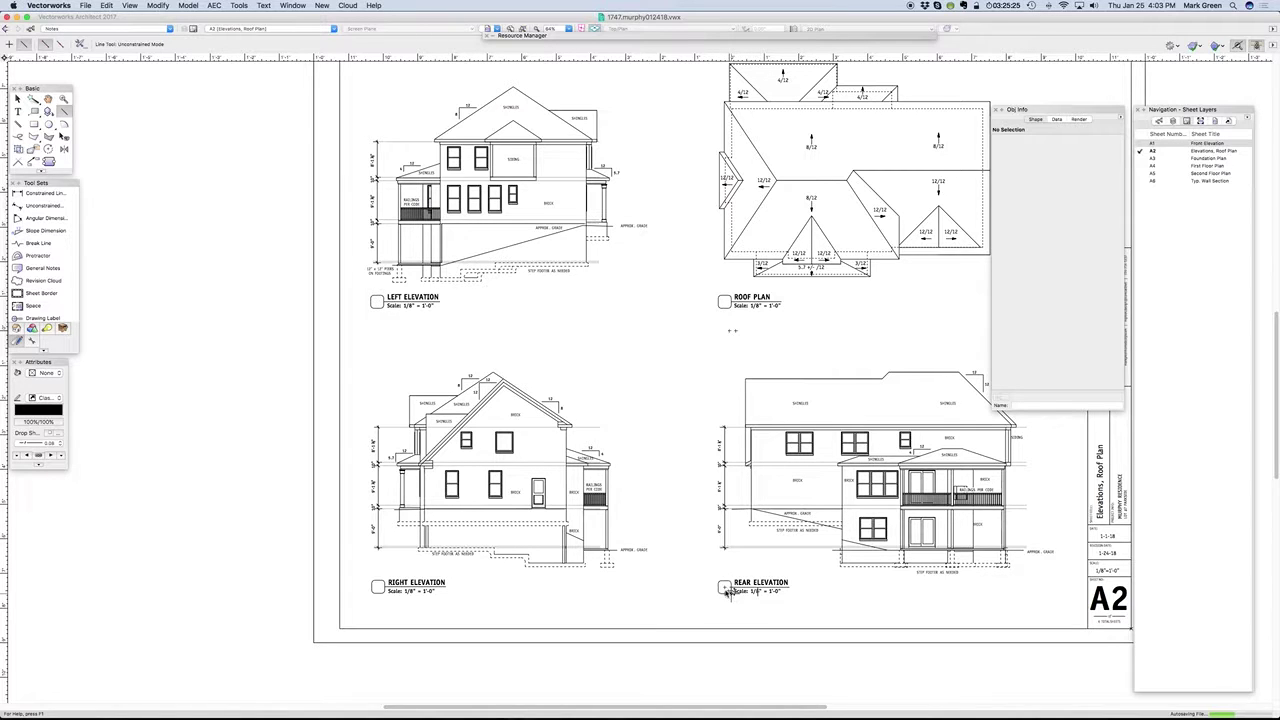
Step: Draw a vertical check line from the rear elevation's title marker up through the roof plan's title marker, and delete it
{"action": "left_click", "coordinate": [724, 587]}
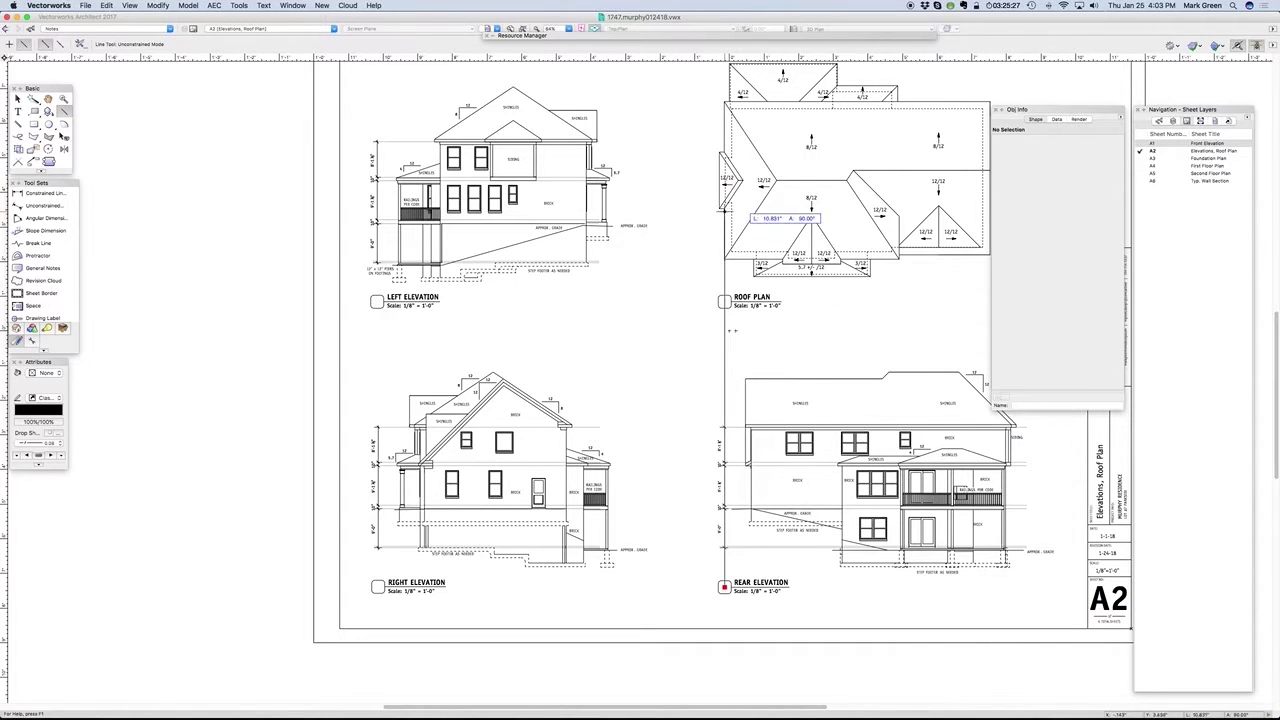
{"action": "left_click", "coordinate": [724, 154]}
{"action": "key", "text": "Delete"}
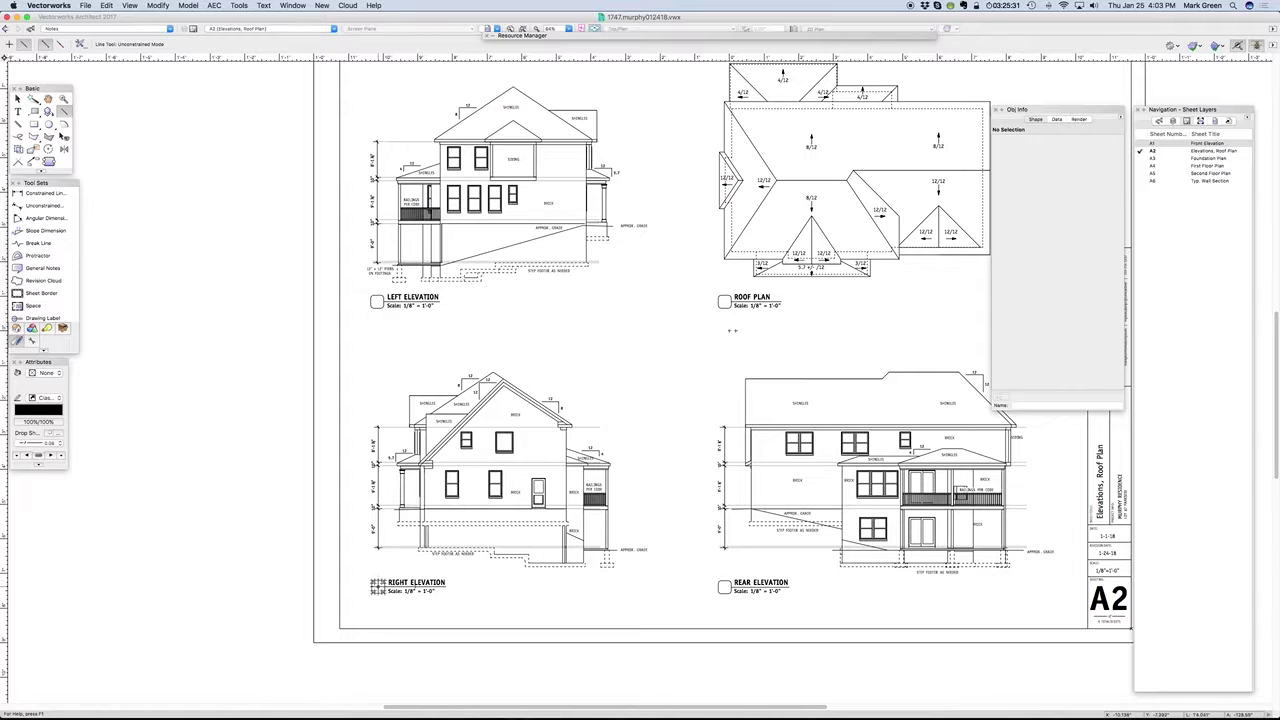
Step: Draw a vertical check line about 1.13" long from the right elevation's title marker up to its lowest floor-height line, and delete it
{"action": "left_click", "coordinate": [378, 586]}
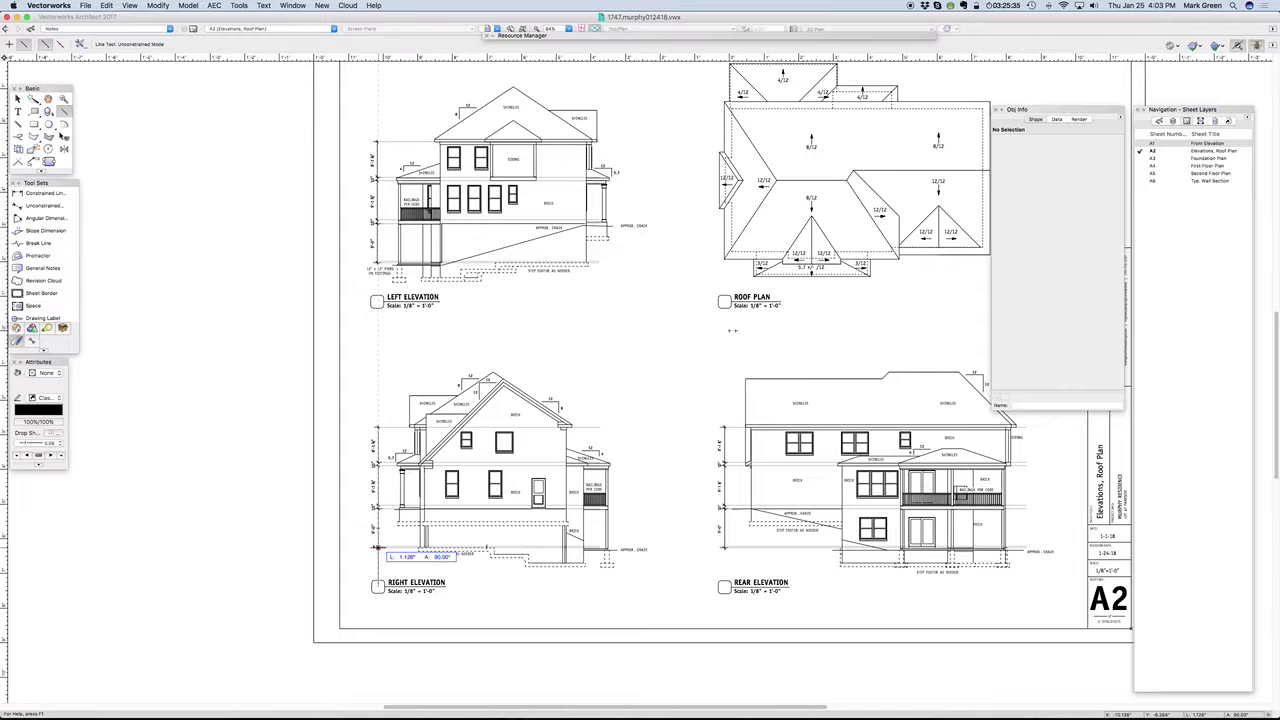
{"action": "left_click", "coordinate": [377, 548]}
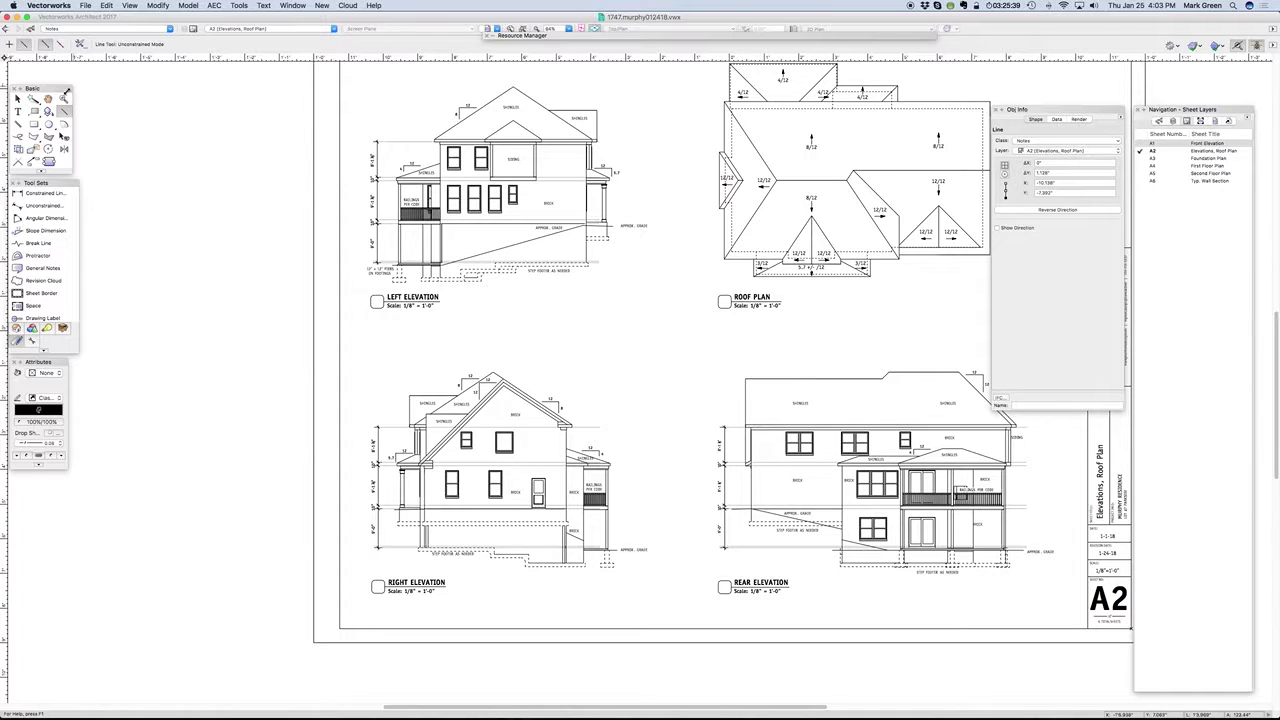
{"action": "key", "text": "x"}
{"action": "key", "text": "x"}
Step: Move the roof plan viewport straight up until the roof's upper edge meets the sheet border, and undo the move
{"action": "scroll", "coordinate": [314, 495], "scroll_direction": "down", "scroll_amount": 5}
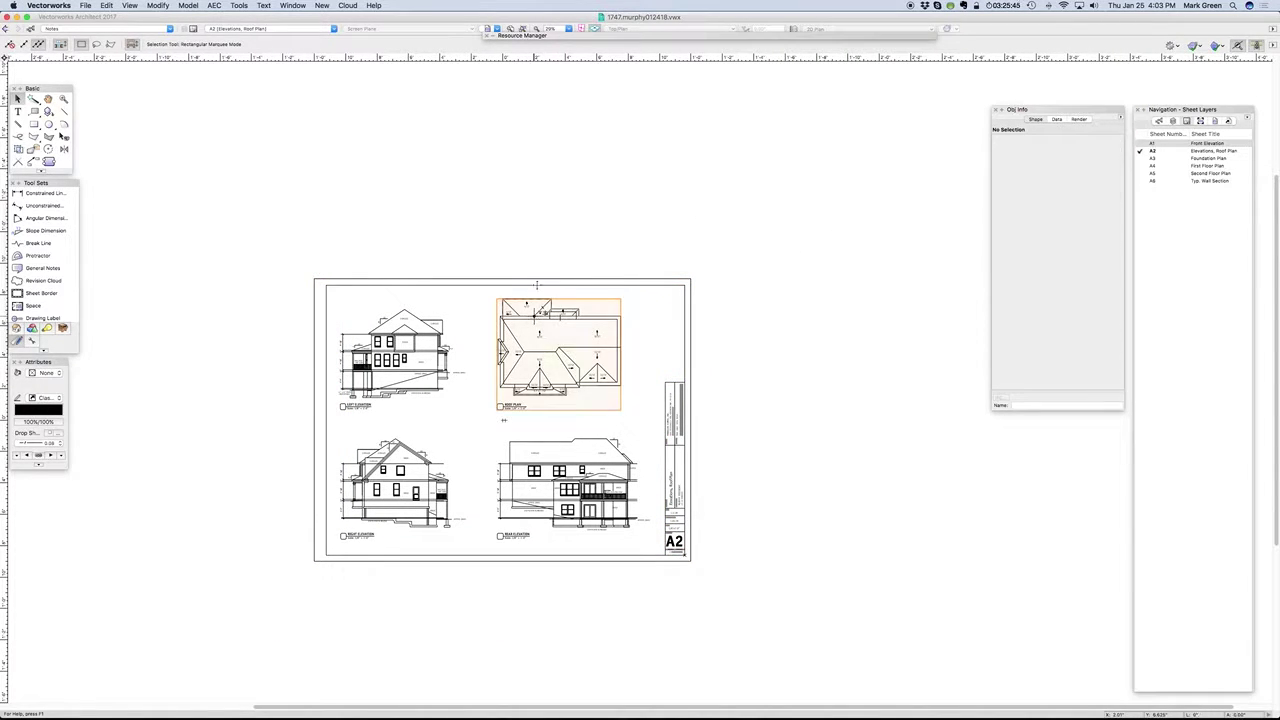
{"action": "left_click", "coordinate": [567, 340]}
{"action": "scroll", "coordinate": [530, 335], "scroll_direction": "up", "scroll_amount": 8}
{"action": "left_click_drag", "start_coordinate": [511, 332], "coordinate": [514, 278]}
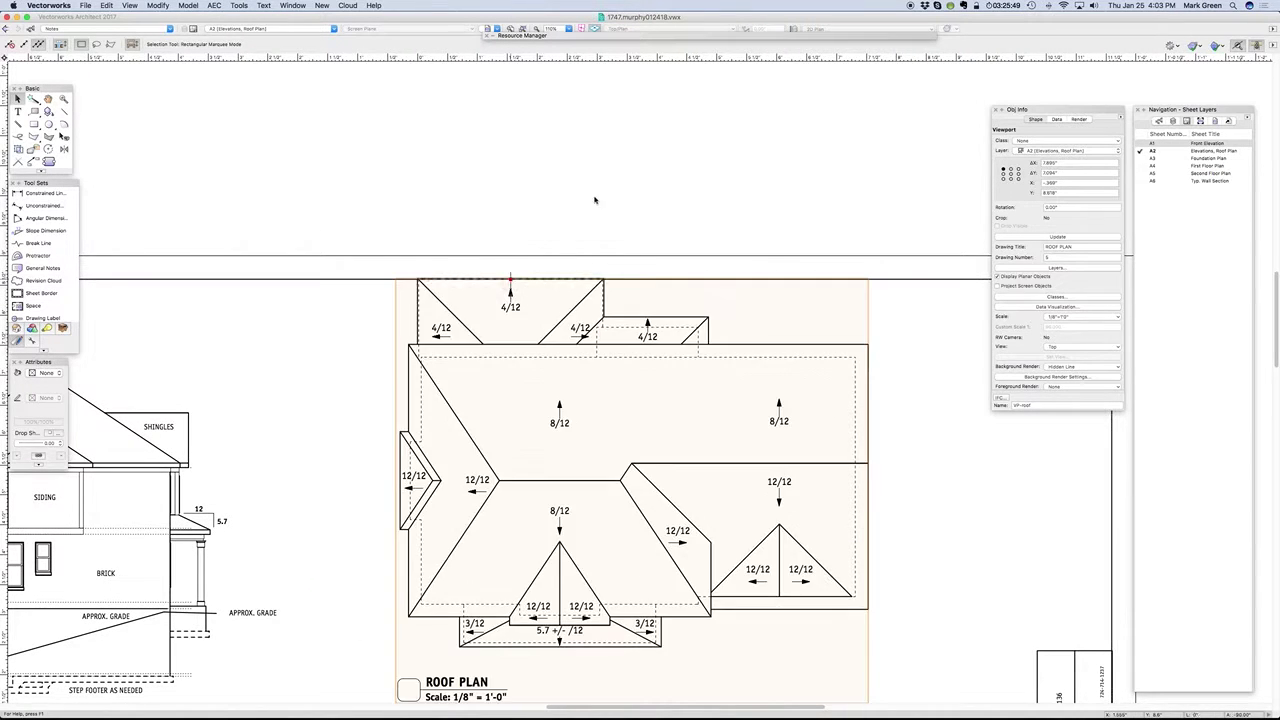
{"action": "scroll", "coordinate": [600, 186], "scroll_direction": "down", "scroll_amount": 8}
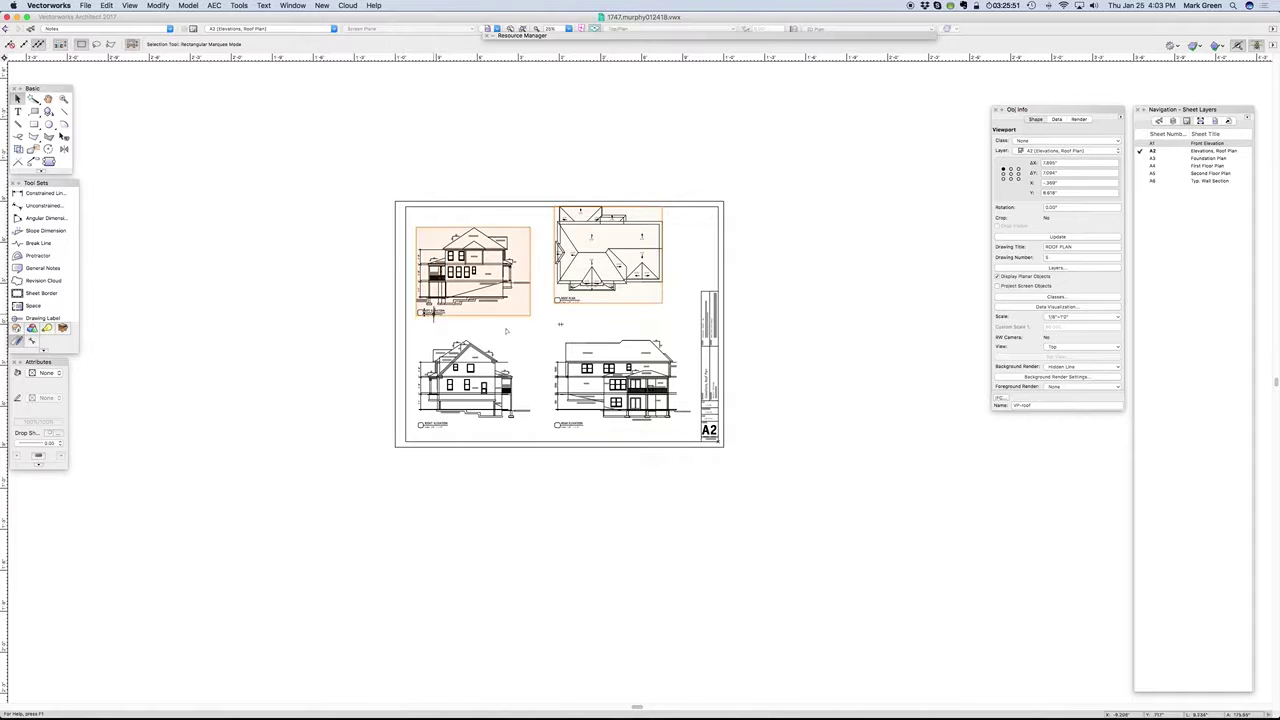
{"action": "scroll", "coordinate": [646, 182], "scroll_direction": "up", "scroll_amount": 7}
{"action": "scroll", "coordinate": [646, 182], "scroll_direction": "down", "scroll_amount": 6}
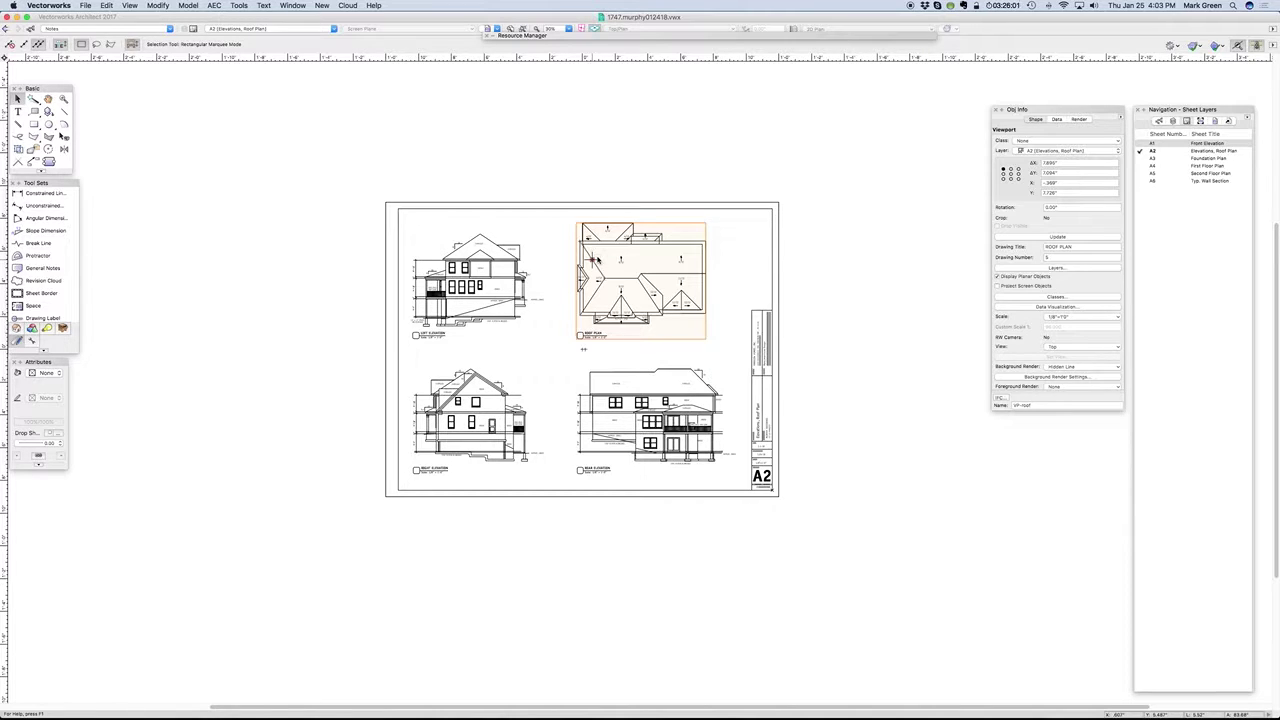
Step: Open the rear elevation viewport's annotations, select the sloping and lower grade lines to inspect them, and exit the annotations
{"action": "scroll", "coordinate": [615, 438], "scroll_direction": "up", "scroll_amount": 4}
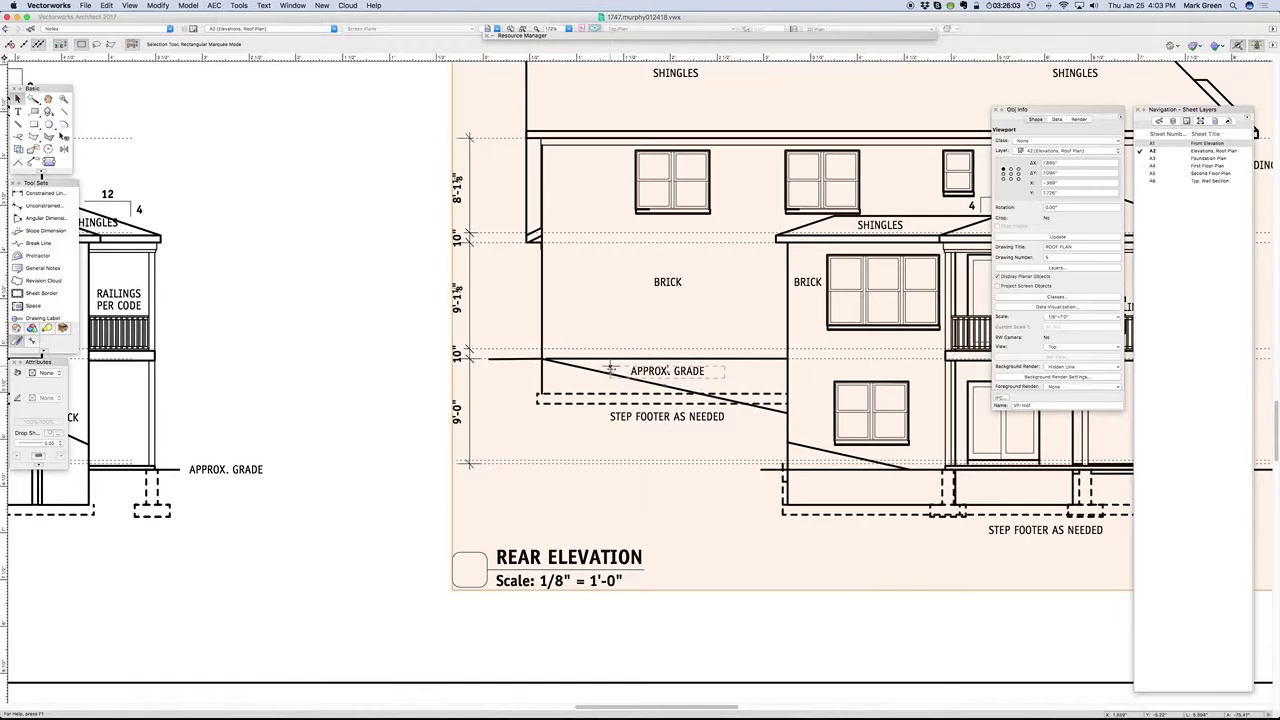
{"action": "double_click", "coordinate": [600, 370]}
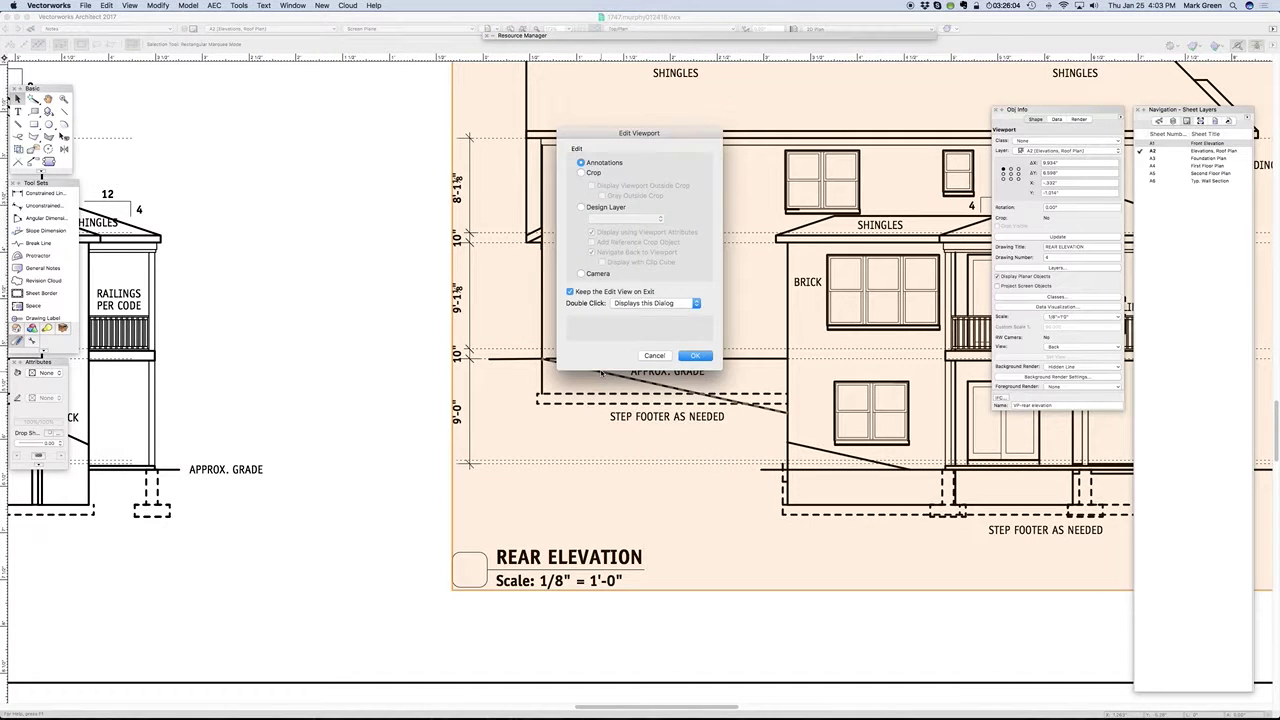
{"action": "left_click", "coordinate": [700, 356]}
{"action": "left_click", "coordinate": [589, 370]}
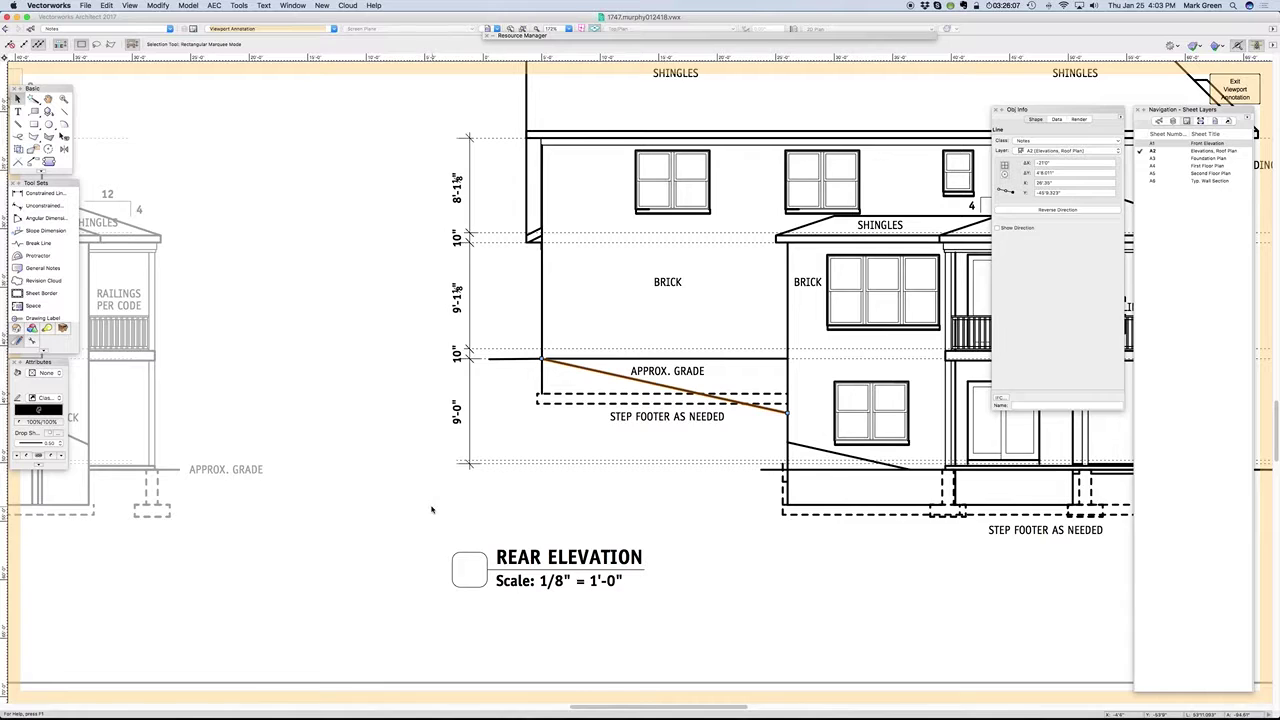
{"action": "scroll", "coordinate": [432, 508], "scroll_direction": "down", "scroll_amount": 2}
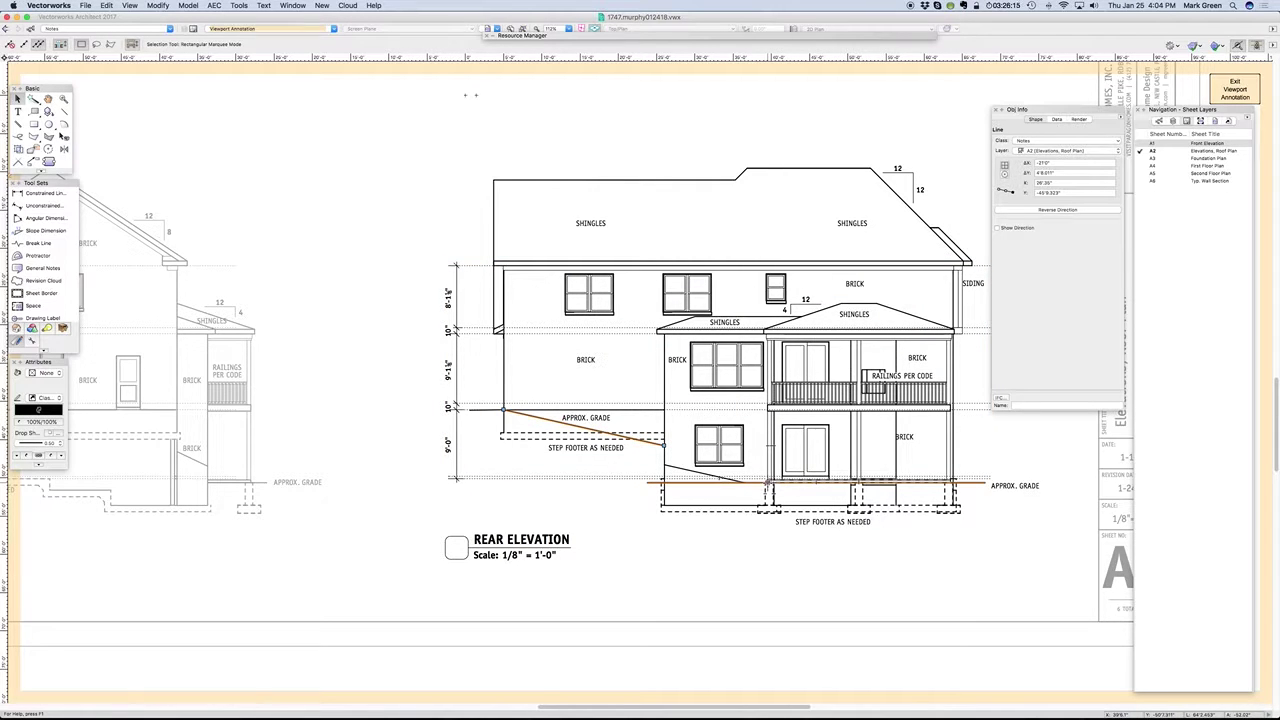
{"action": "scroll", "coordinate": [820, 474], "scroll_direction": "down", "scroll_amount": 1}
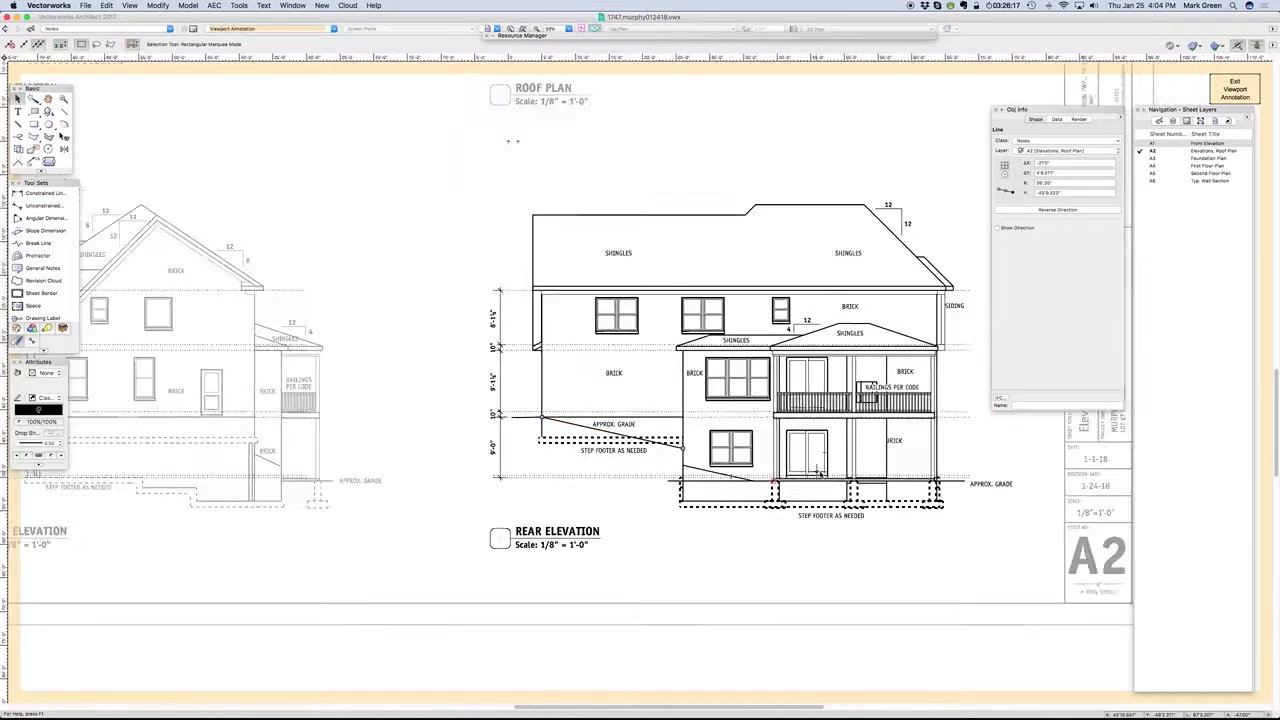
{"action": "scroll", "coordinate": [820, 474], "scroll_direction": "down", "scroll_amount": 2}
{"action": "left_click", "coordinate": [1242, 93]}
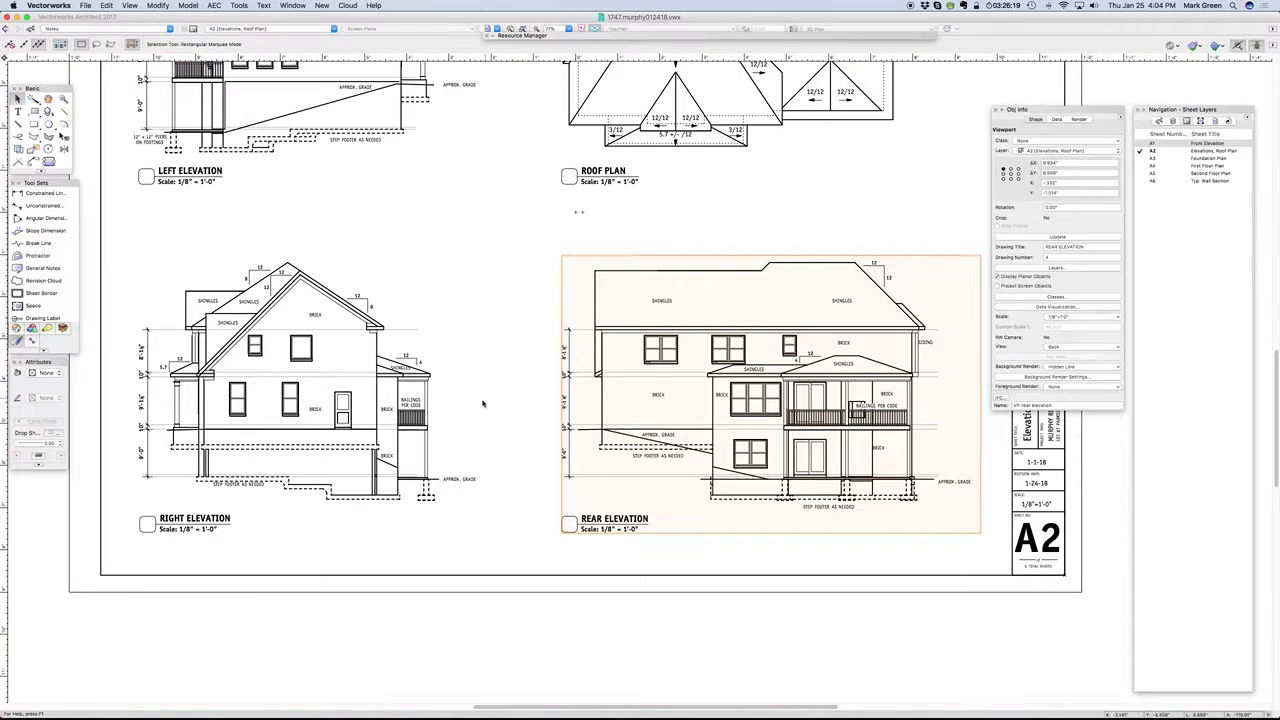